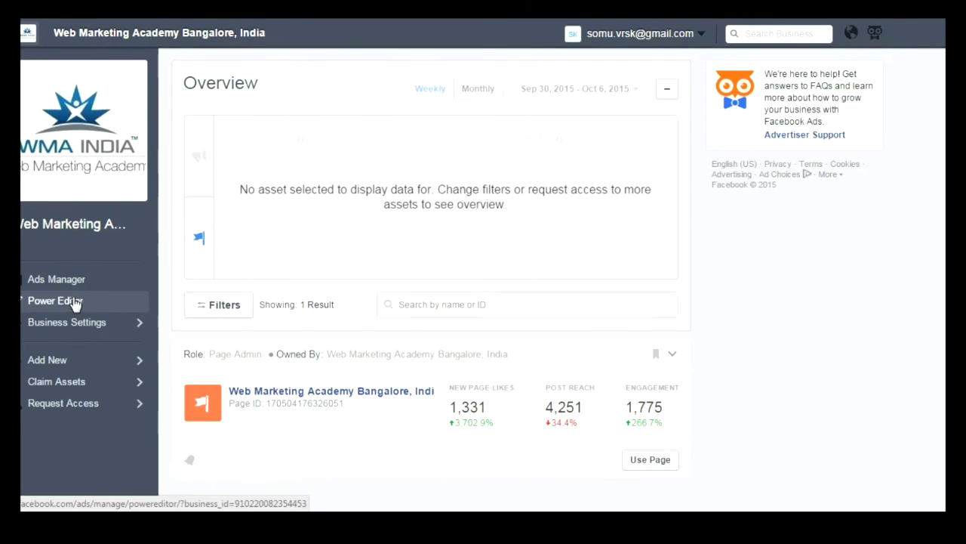
Open Power Editor from the Business Manager sidebar to list the ad account's campaigns
{"action": "left_click", "coordinate": [74, 302]}
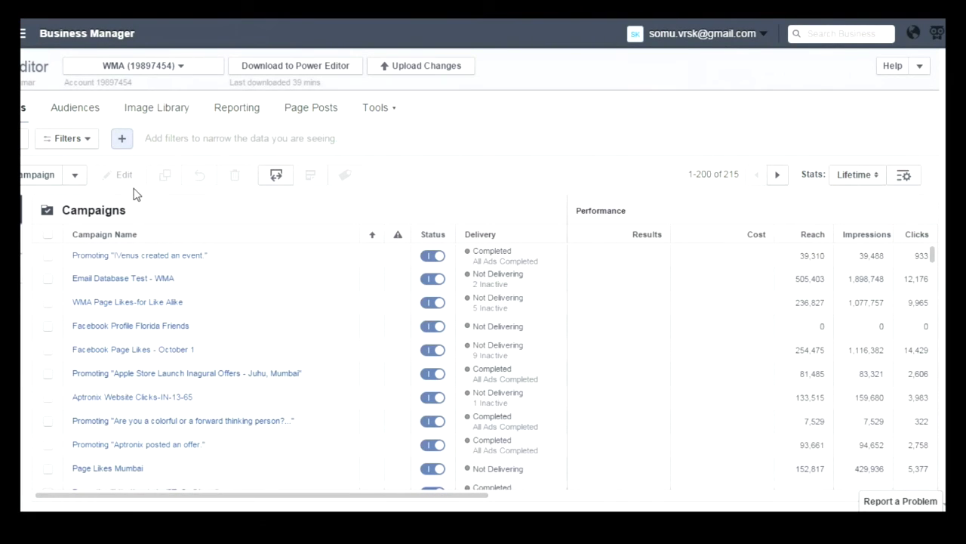
Create Lead Generation campaign 'Lead Gen Campaign WMA' with ad set 'Lead Gen Adset' and ad 'Lead Gen Ads'
{"action": "left_click", "coordinate": [40, 177]}
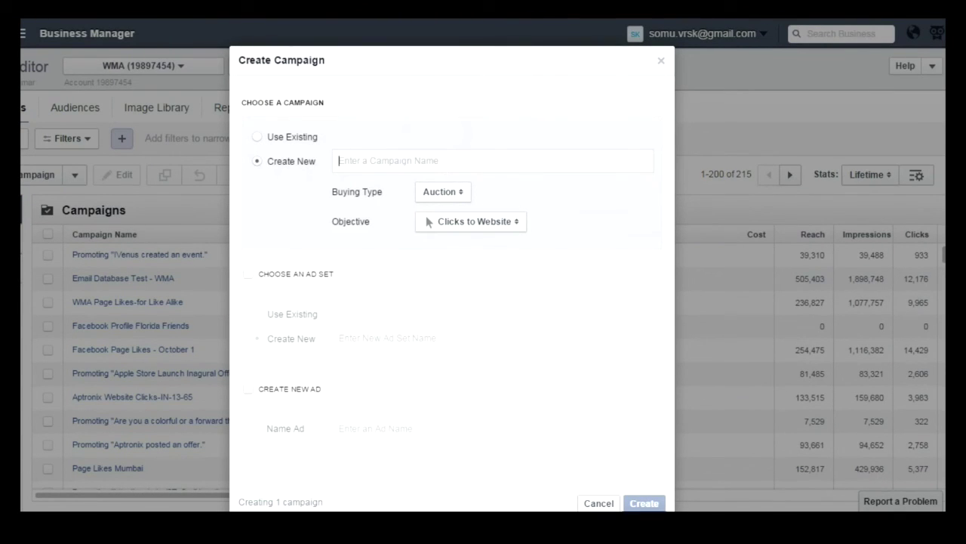
{"action": "type", "text": "Lead Gen Campaign WMA"}
{"action": "left_click", "coordinate": [518, 223]}
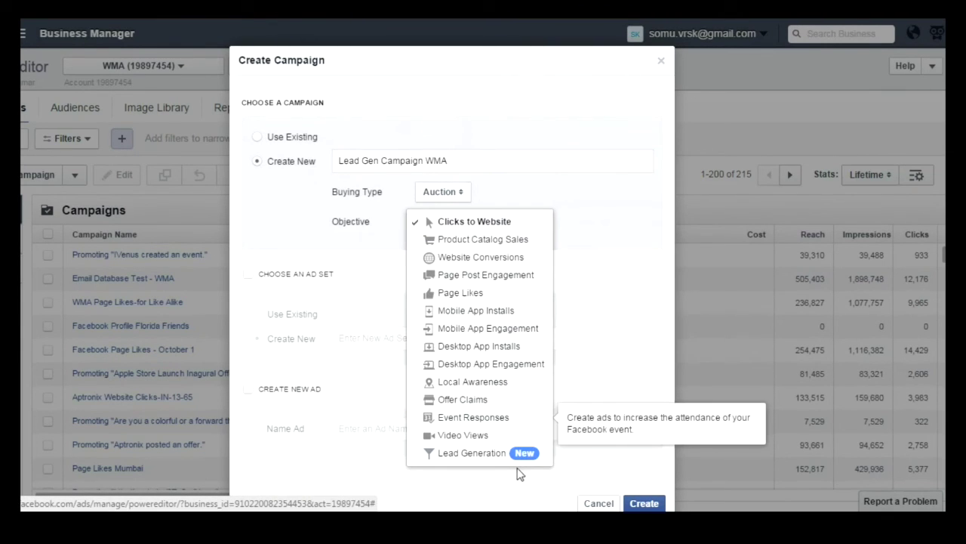
{"action": "left_click", "coordinate": [489, 456]}
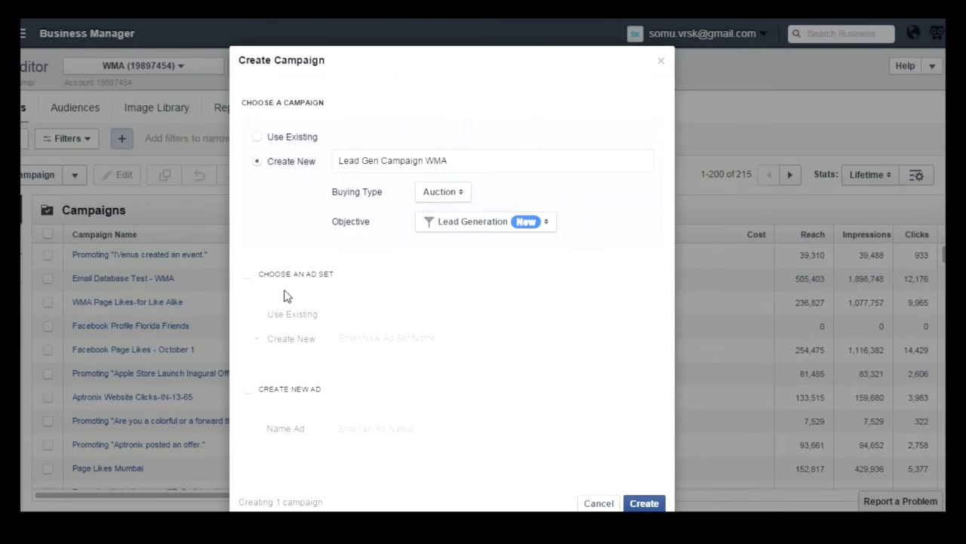
{"action": "left_click", "coordinate": [250, 275]}
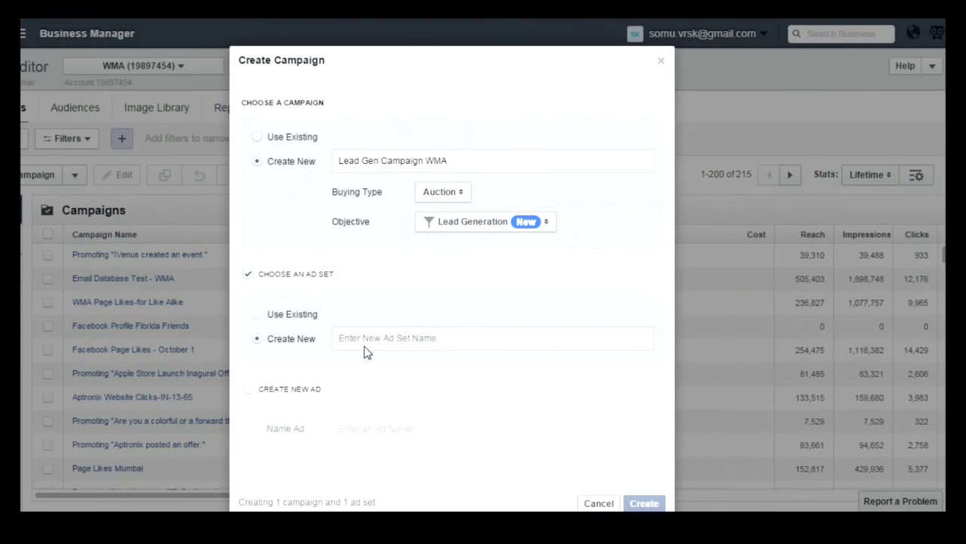
{"action": "type", "text": "Lead Gen Adset"}
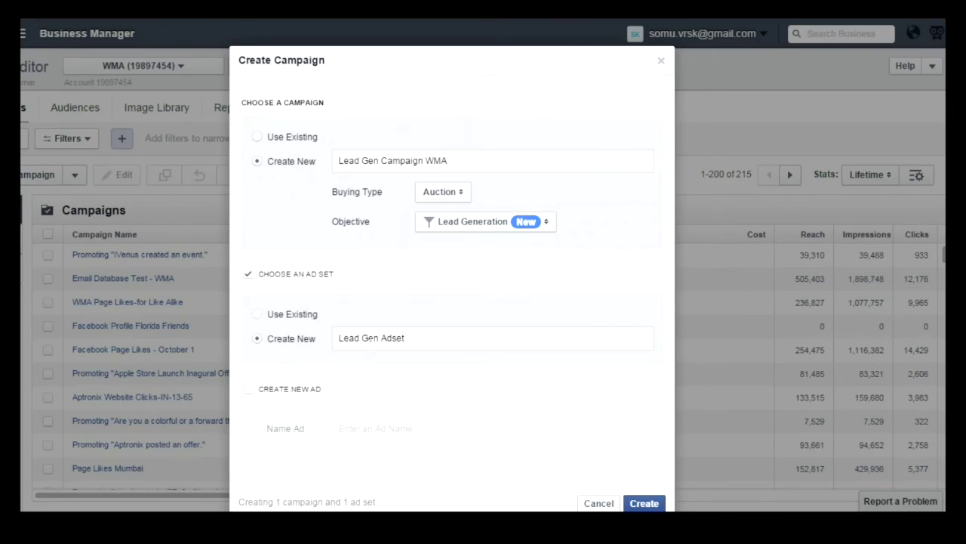
{"action": "left_click", "coordinate": [250, 393]}
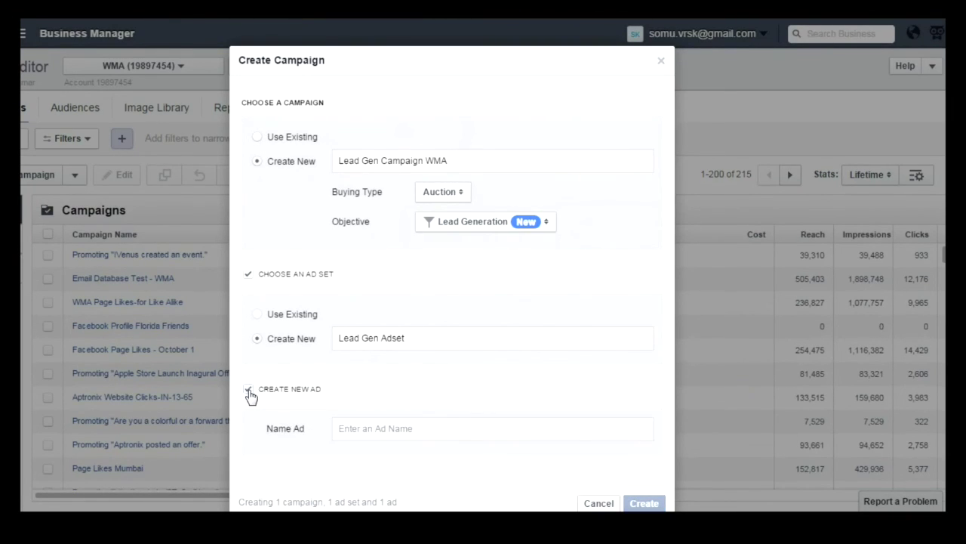
{"action": "left_click", "coordinate": [333, 428]}
{"action": "type", "text": "Lead Gen Ads"}
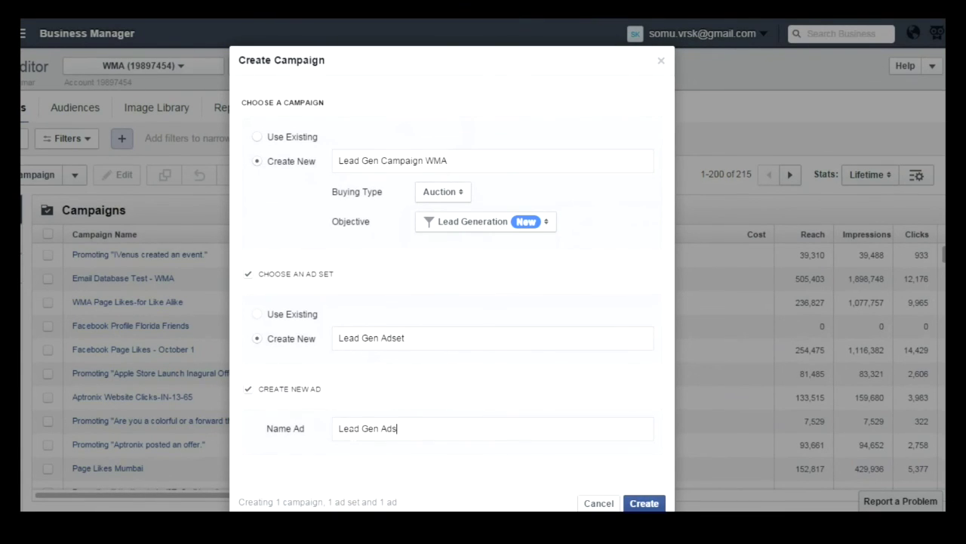
{"action": "left_click", "coordinate": [644, 503]}
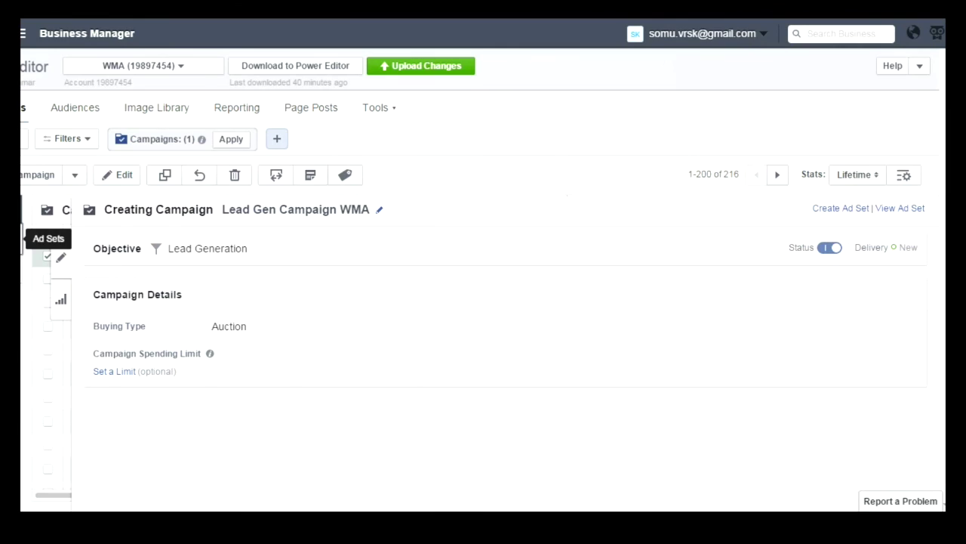
Set the Lead Gen Adset's page to Web Marketing Academy Bangalore, India
{"action": "left_click", "coordinate": [22, 237]}
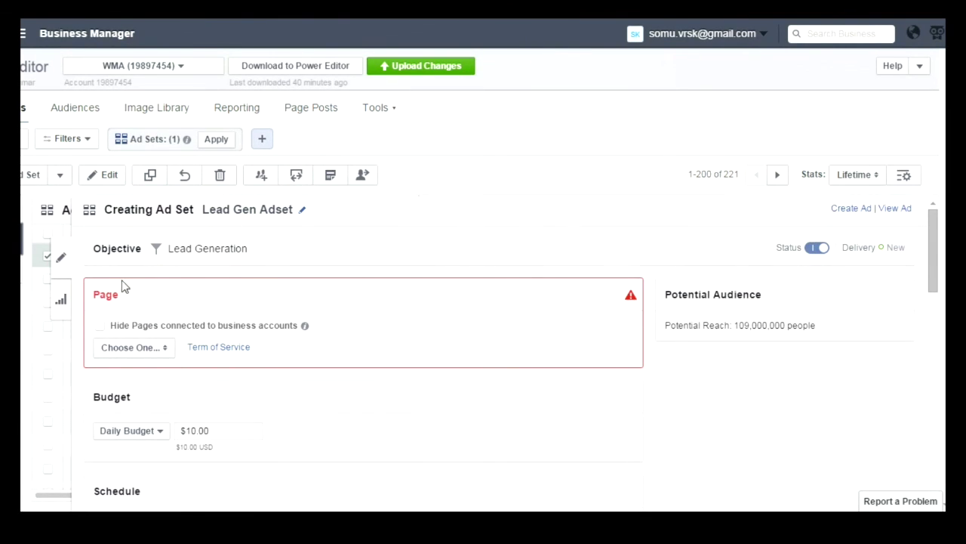
{"action": "left_click", "coordinate": [169, 349]}
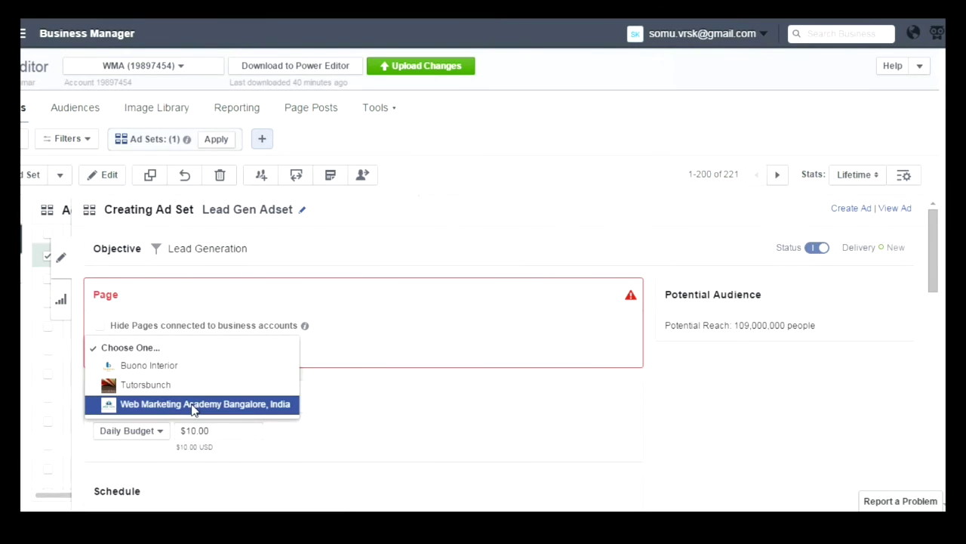
{"action": "left_click", "coordinate": [192, 407]}
Keep the ad set's Optimize For goal set to Leads
{"action": "scroll", "coordinate": [936, 309], "scroll_direction": "down", "scroll_amount": 3}
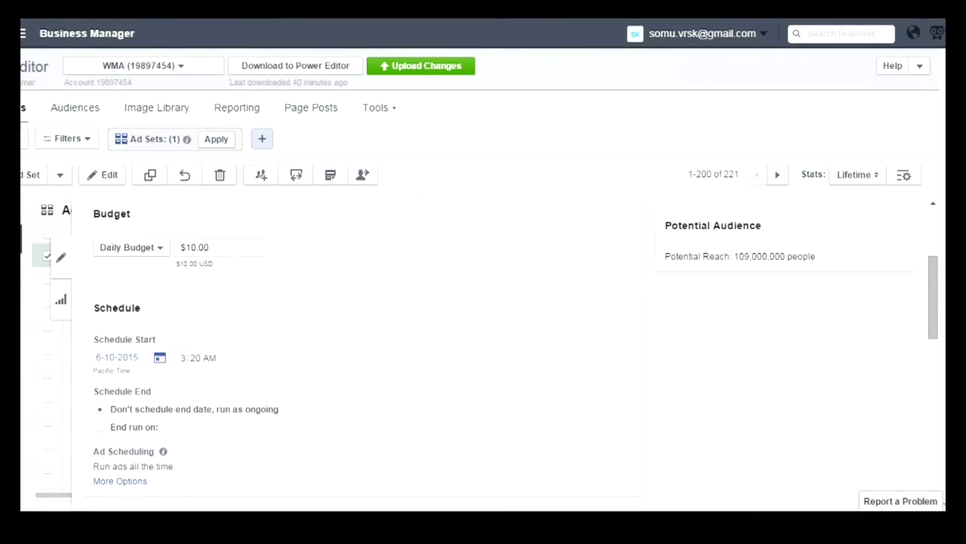
{"action": "left_click", "coordinate": [936, 360]}
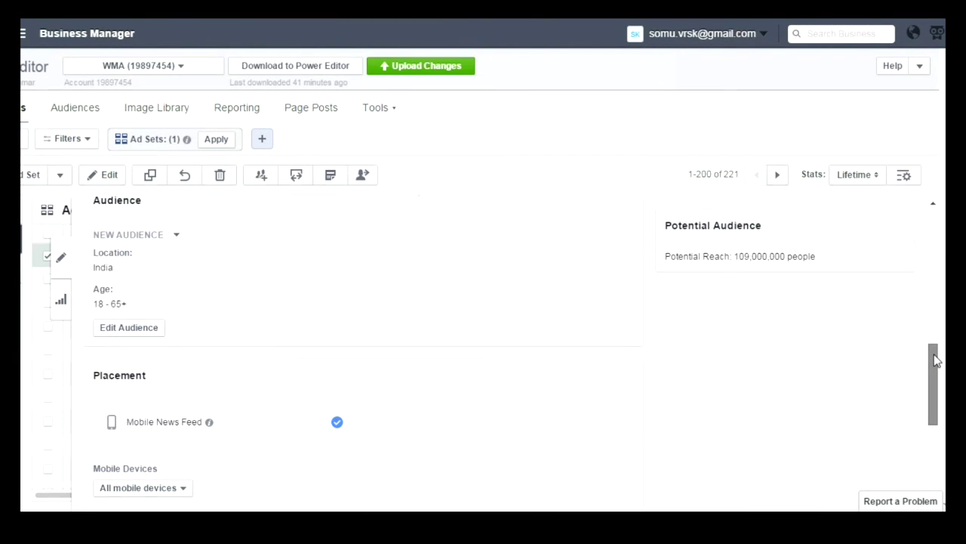
{"action": "left_click_drag", "start_coordinate": [936, 360], "coordinate": [937, 365]}
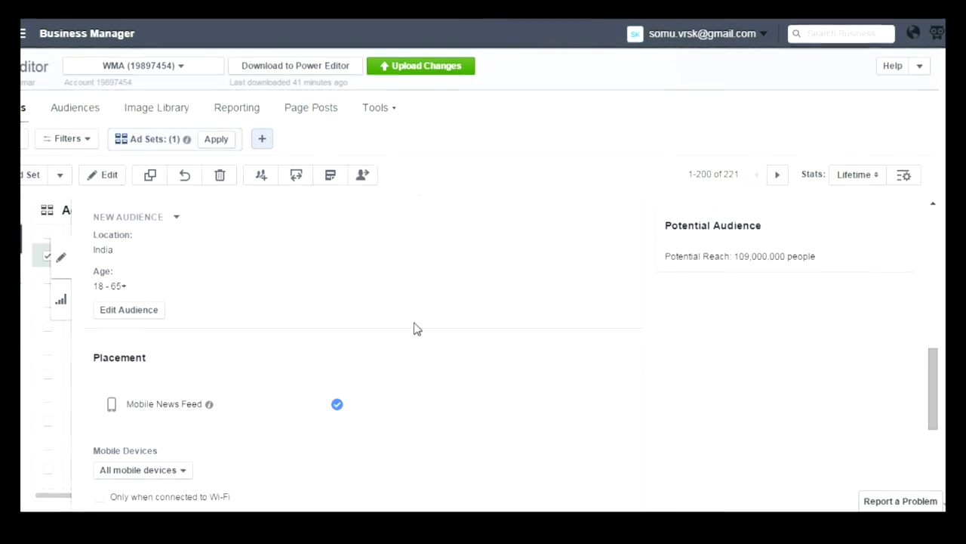
{"action": "left_click_drag", "start_coordinate": [933, 378], "coordinate": [933, 419]}
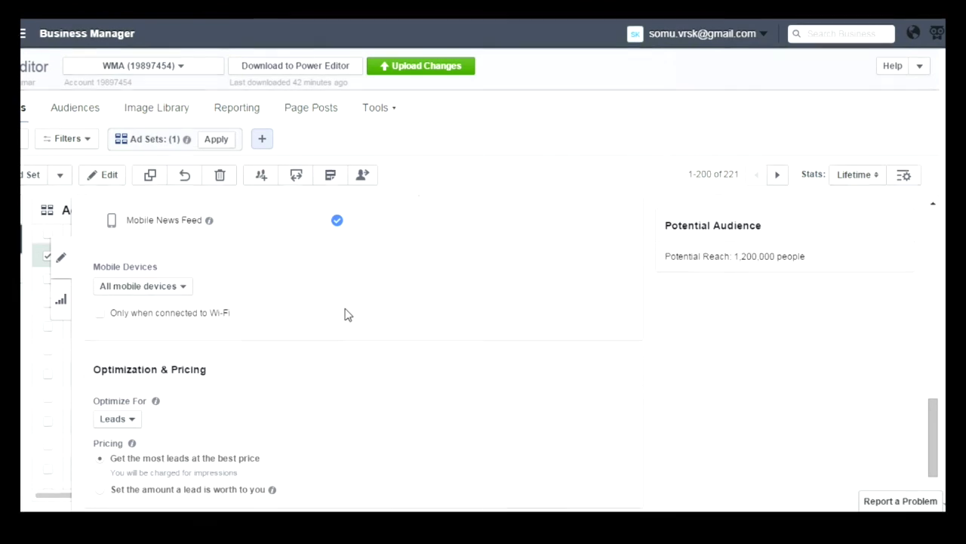
{"action": "left_click_drag", "start_coordinate": [935, 409], "coordinate": [934, 436]}
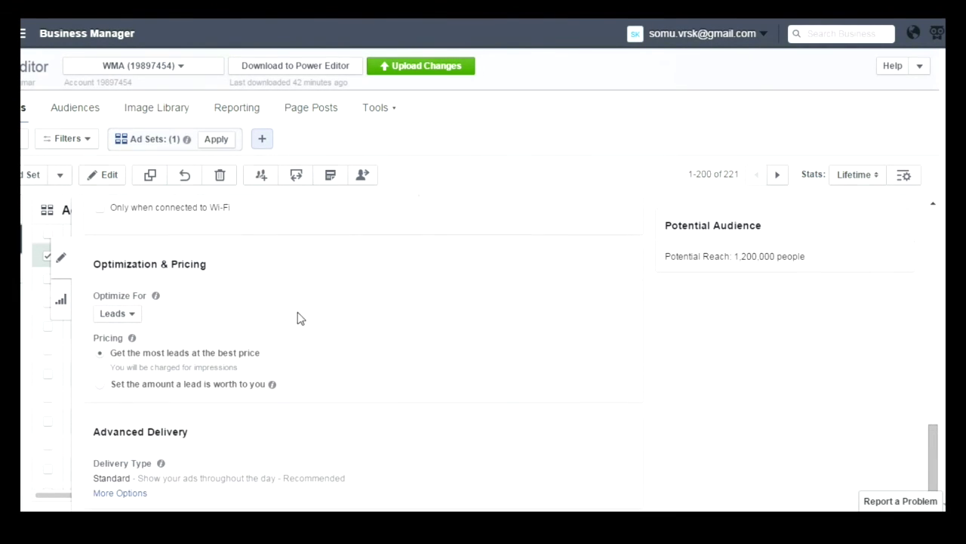
{"action": "left_click", "coordinate": [130, 313]}
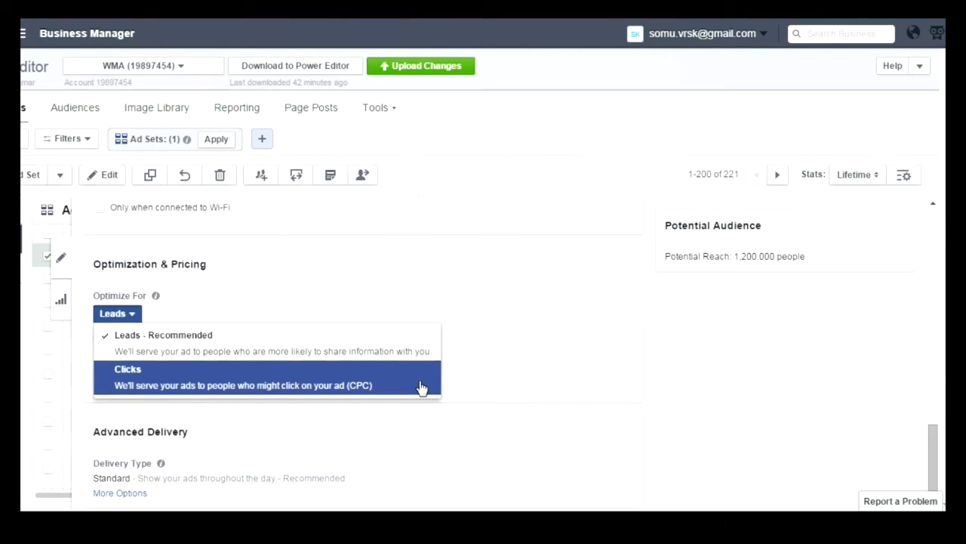
{"action": "left_click", "coordinate": [445, 387]}
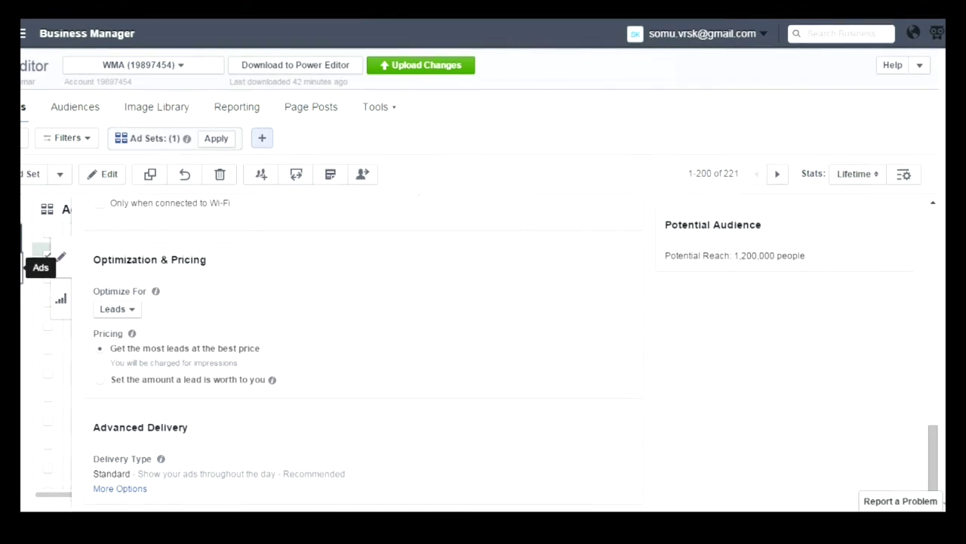
Fill in the ad text 'Learn Digital Marketing in 3 Months', the headline 'Digital Marketing courses in Banglaore' and the link description
{"action": "left_click", "coordinate": [42, 250]}
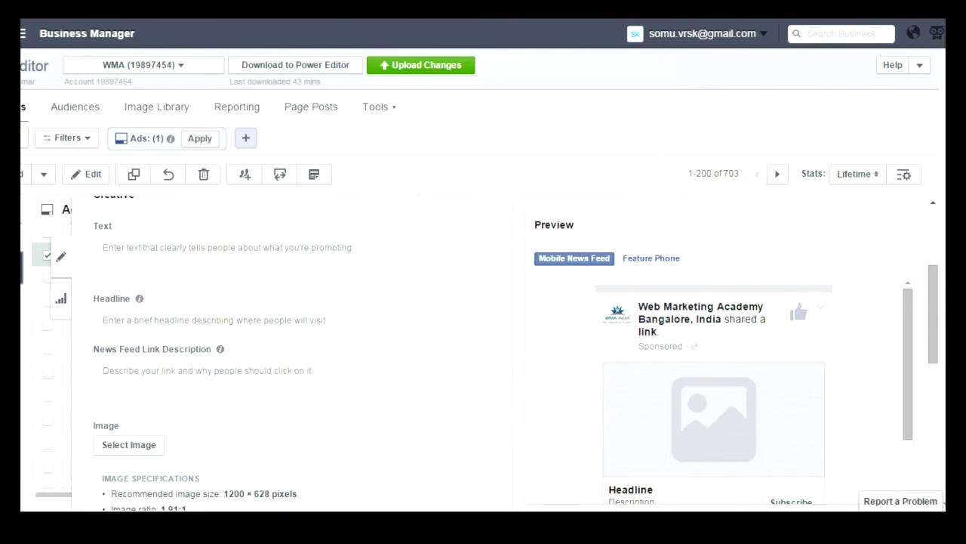
{"action": "left_click", "coordinate": [227, 257]}
{"action": "type", "text": "Learn Digital Marketing in 3 Months"}
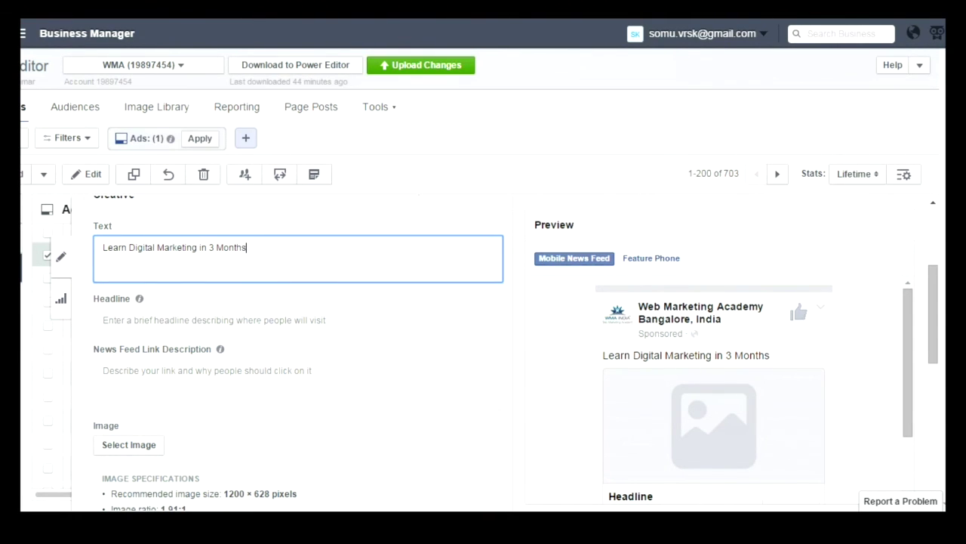
{"action": "left_click", "coordinate": [298, 320]}
{"action": "type", "text": "Digital Marketing courses in Banglaore"}
{"action": "left_click", "coordinate": [298, 383]}
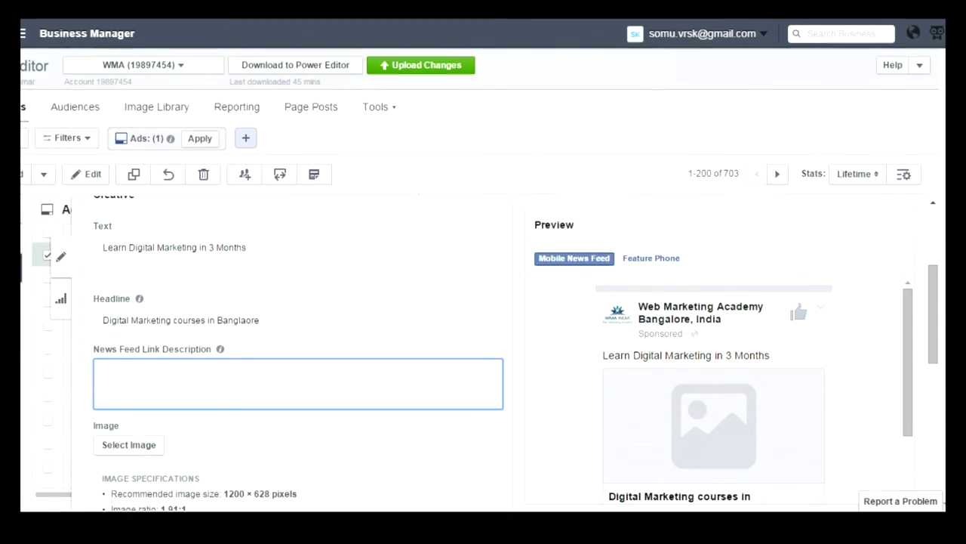
{"action": "type", "text": "Learn SEO, PPC, Social Media, Mobile Marketing and Google Analytics with hands on trianing"}
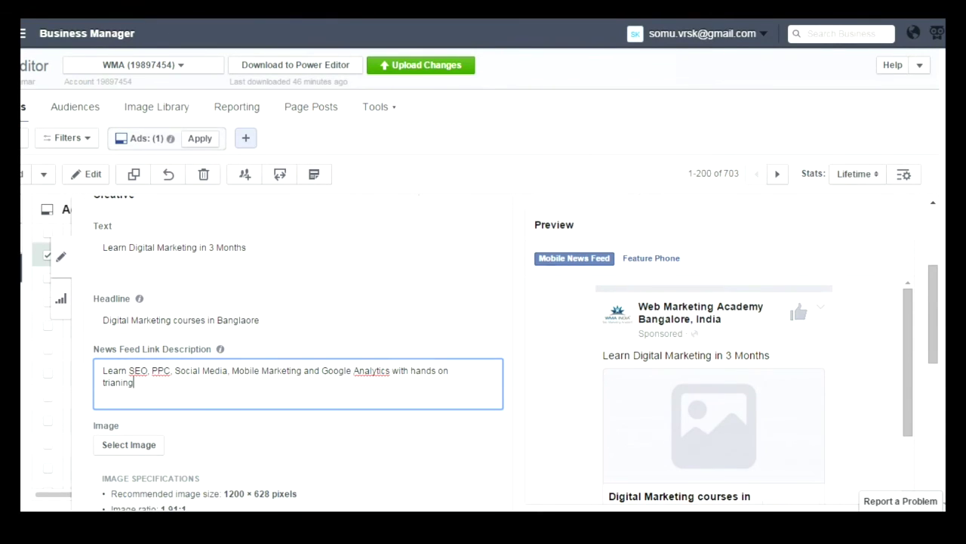
{"action": "scroll", "coordinate": [884, 320], "scroll_direction": "down", "scroll_amount": 2}
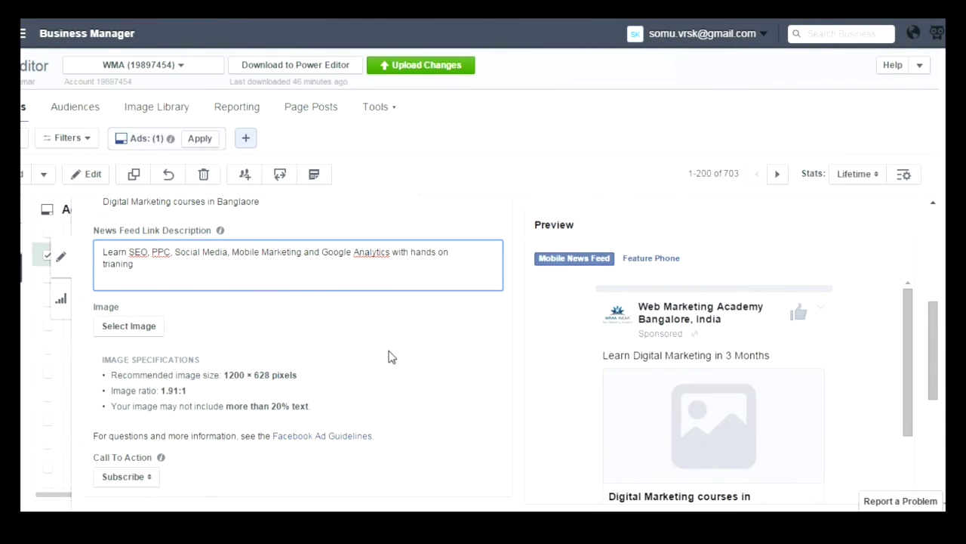
Use the classroom photo from the Image Library as the ad image
{"action": "left_click", "coordinate": [145, 333]}
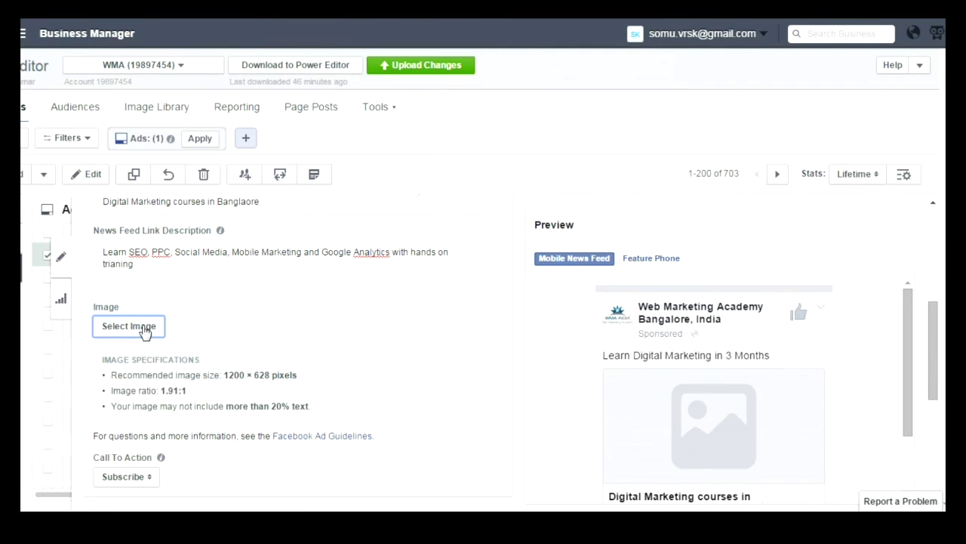
{"action": "left_click", "coordinate": [140, 330]}
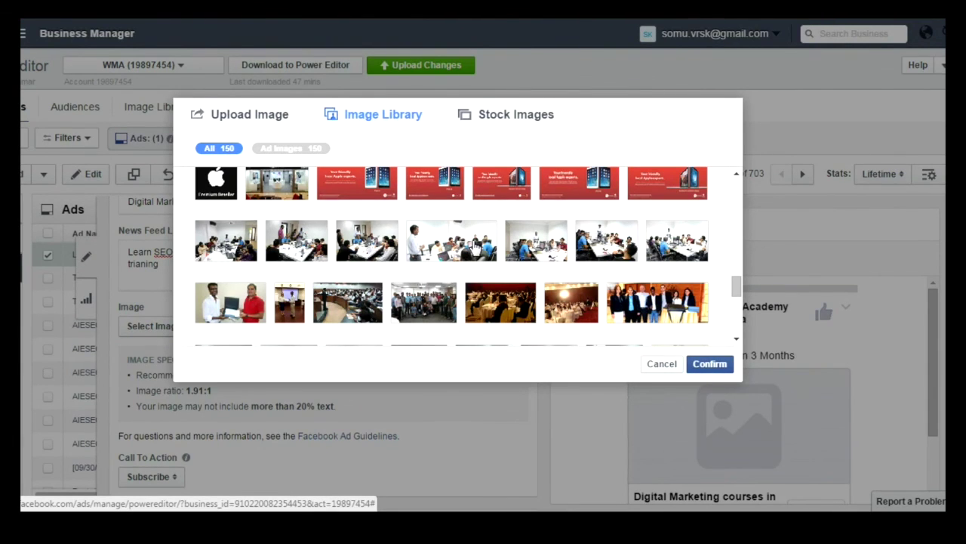
{"action": "left_click", "coordinate": [478, 246]}
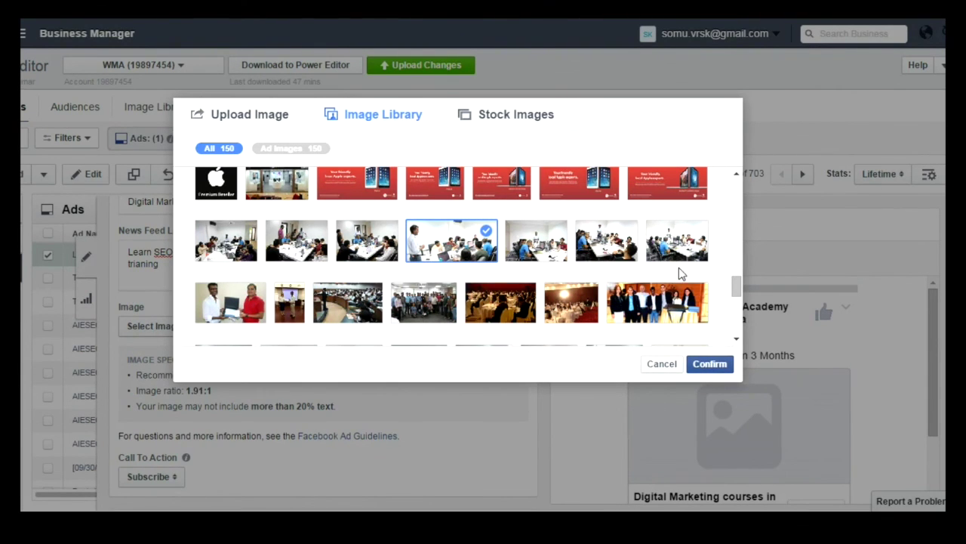
{"action": "left_click", "coordinate": [709, 363]}
{"action": "left_click_drag", "start_coordinate": [935, 340], "coordinate": [936, 353]}
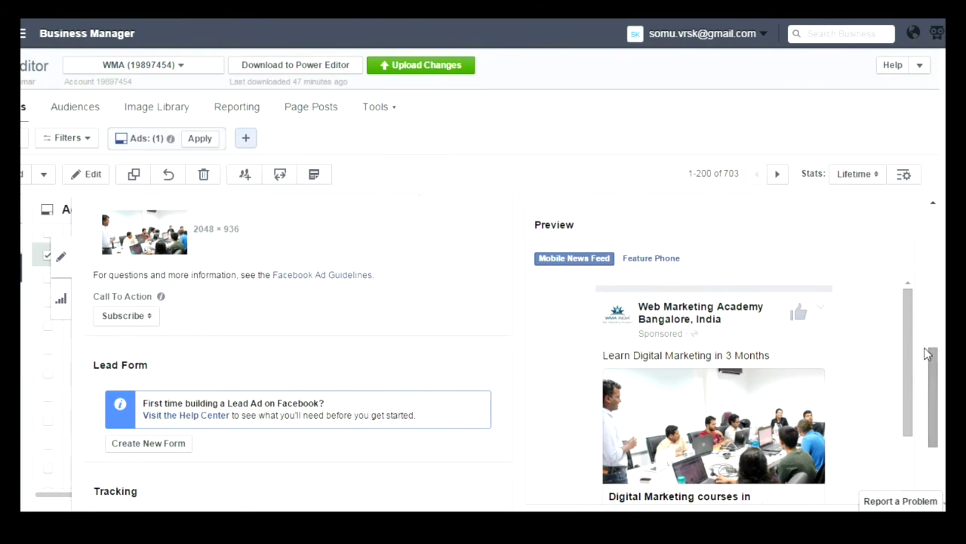
Change the ad's call to action from Subscribe to Sign Up
{"action": "left_click", "coordinate": [142, 315]}
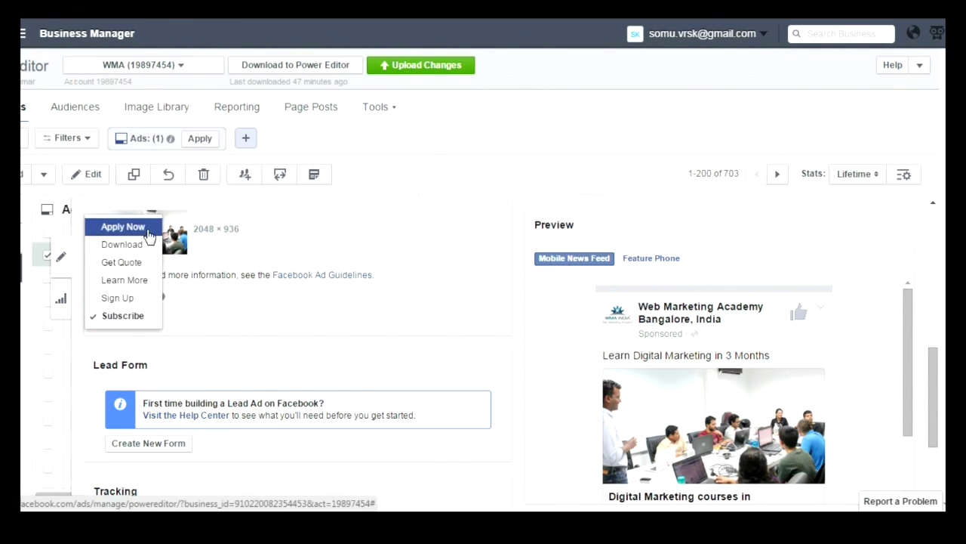
{"action": "left_click", "coordinate": [125, 298]}
{"action": "scroll", "coordinate": [196, 328], "scroll_direction": "down", "scroll_amount": 2}
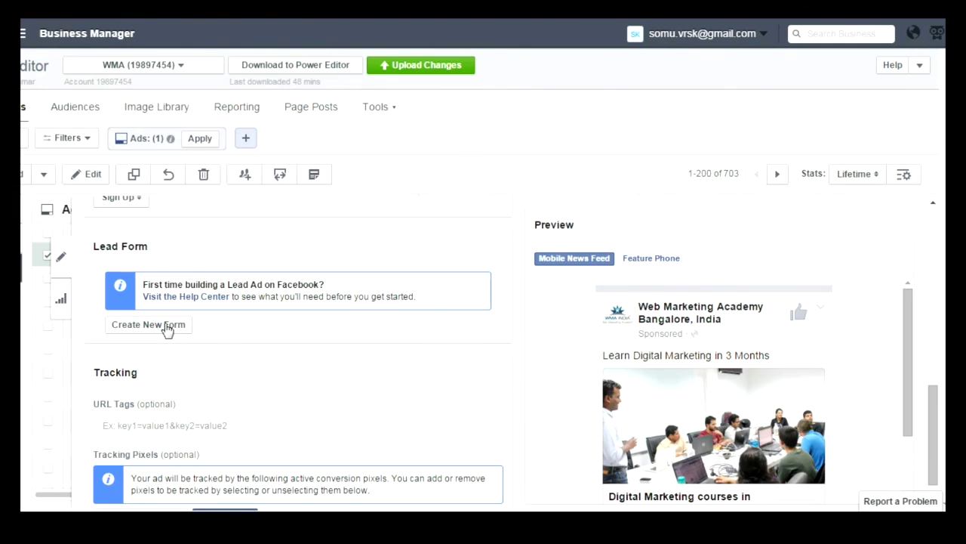
{"action": "left_click", "coordinate": [167, 329]}
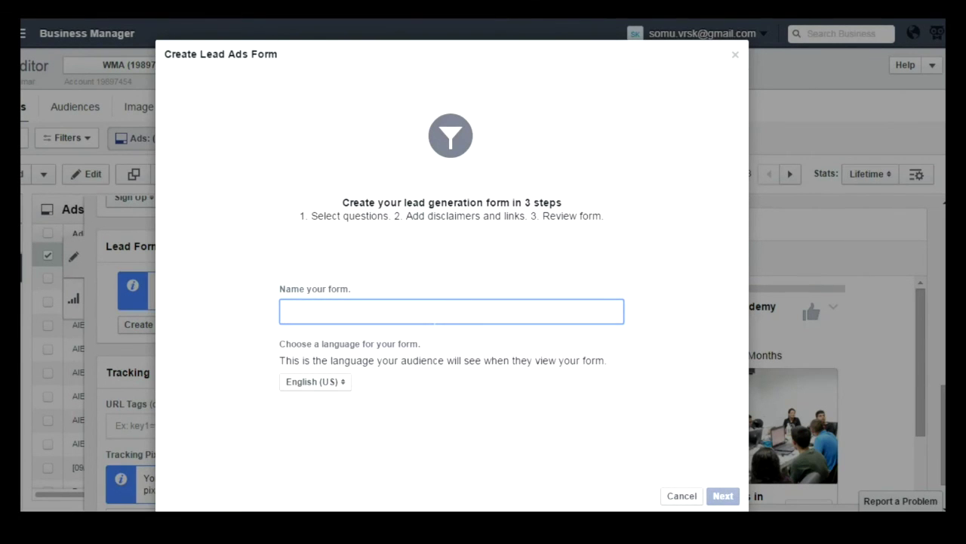
Name the new lead form 'Lead Gen Form - DMC' in English (US) and continue to its questions
{"action": "type", "text": "Lead Gen Form - DMC"}
{"action": "left_click", "coordinate": [349, 383]}
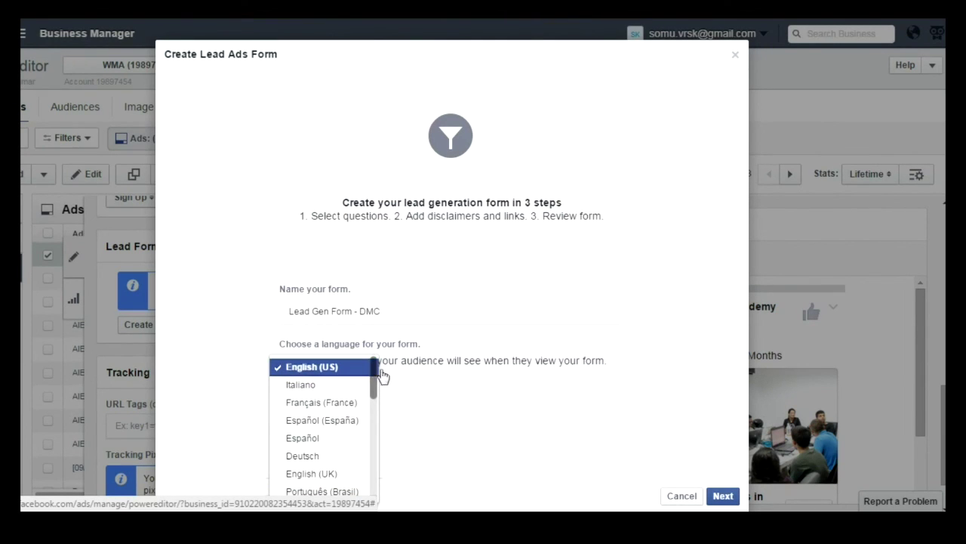
{"action": "mouse_move", "coordinate": [376, 377]}
{"action": "left_mouse_down"}
{"action": "mouse_move", "coordinate": [381, 499]}
{"action": "mouse_move", "coordinate": [373, 365]}
{"action": "left_mouse_up"}
{"action": "left_click", "coordinate": [355, 368]}
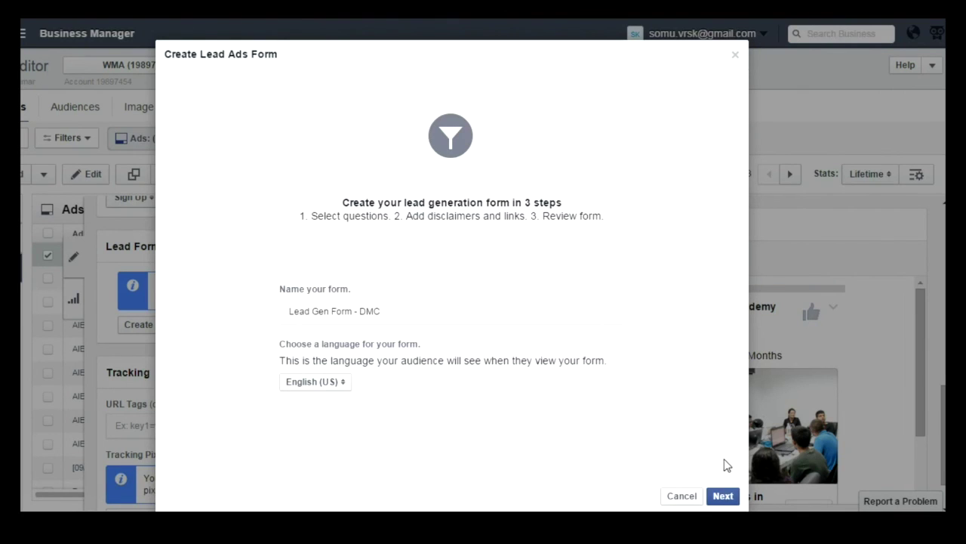
{"action": "left_click", "coordinate": [724, 497]}
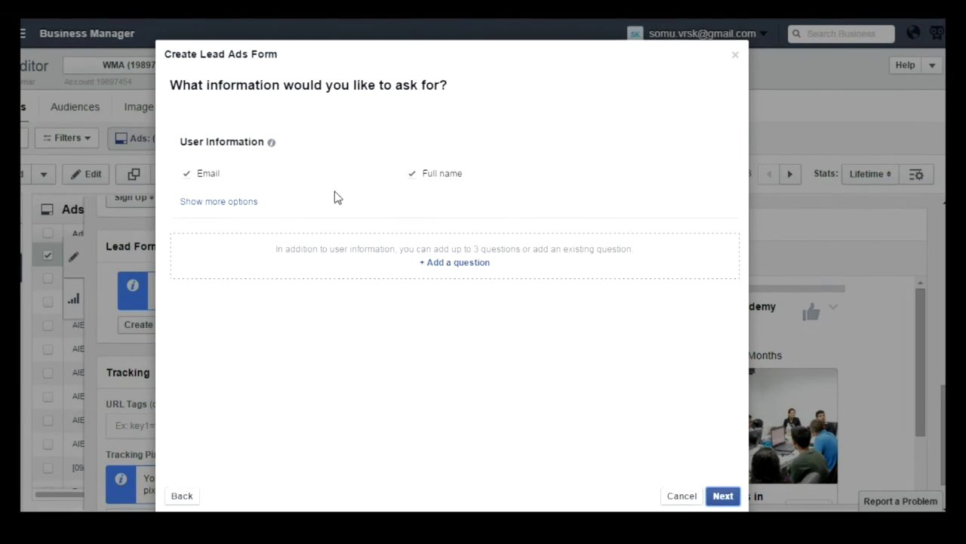
Add Phone number and City to the form's questions and bring up the Additional Questions list
{"action": "left_click", "coordinate": [227, 205]}
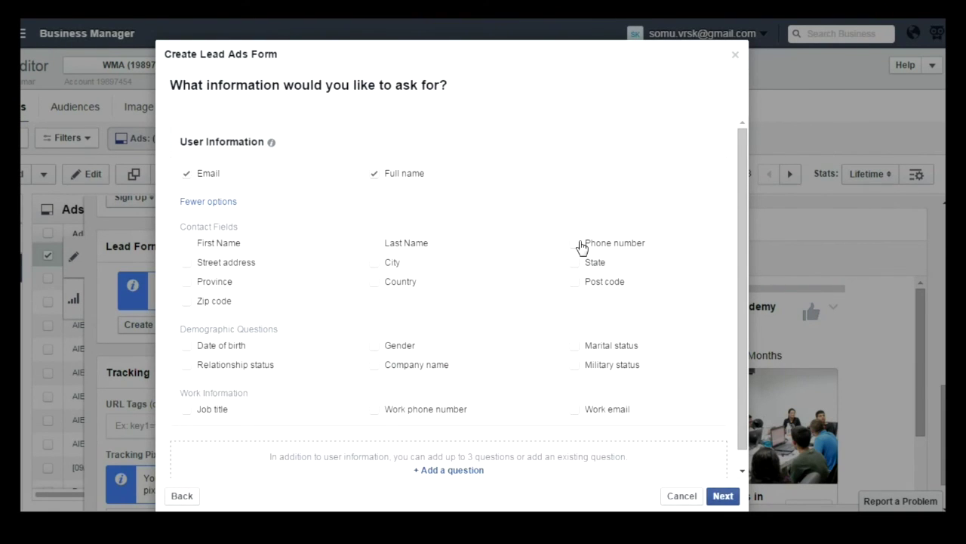
{"action": "left_click", "coordinate": [375, 262]}
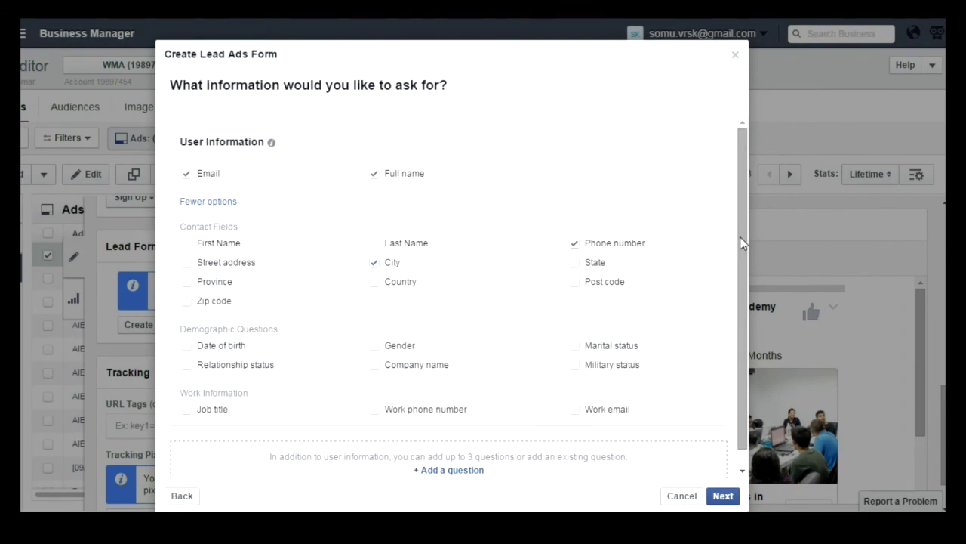
{"action": "scroll", "coordinate": [740, 237], "scroll_direction": "down", "scroll_amount": 1}
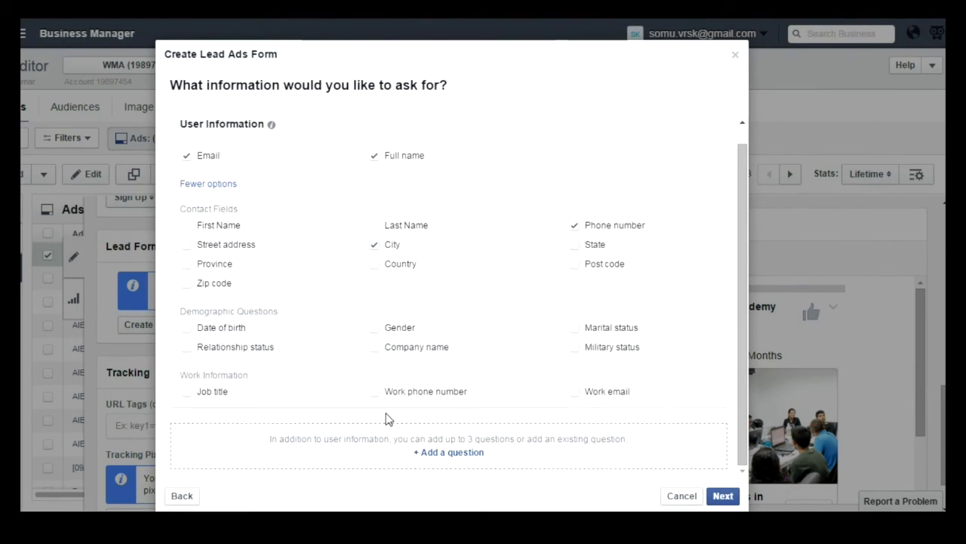
{"action": "left_click", "coordinate": [457, 453]}
{"action": "scroll", "coordinate": [466, 361], "scroll_direction": "down", "scroll_amount": 1}
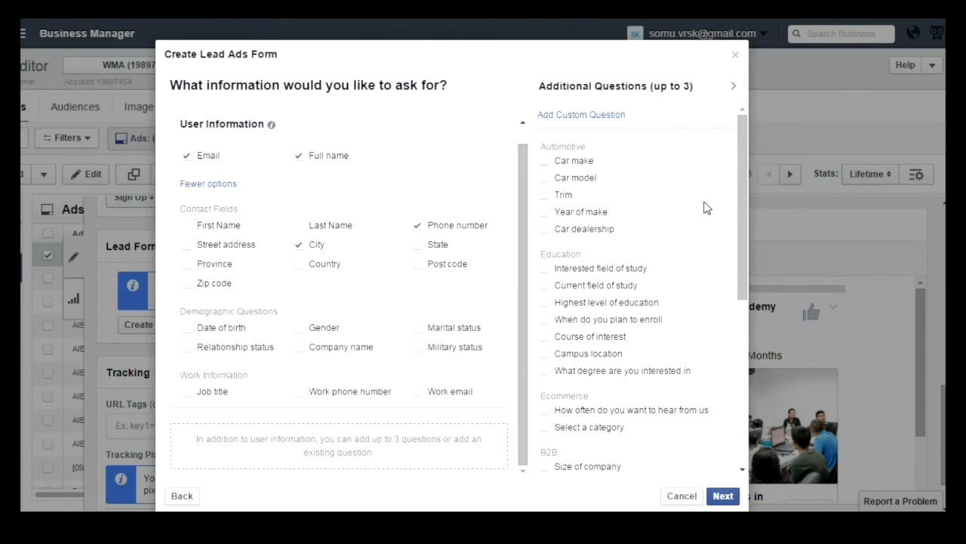
{"action": "left_click_drag", "start_coordinate": [737, 196], "coordinate": [739, 233]}
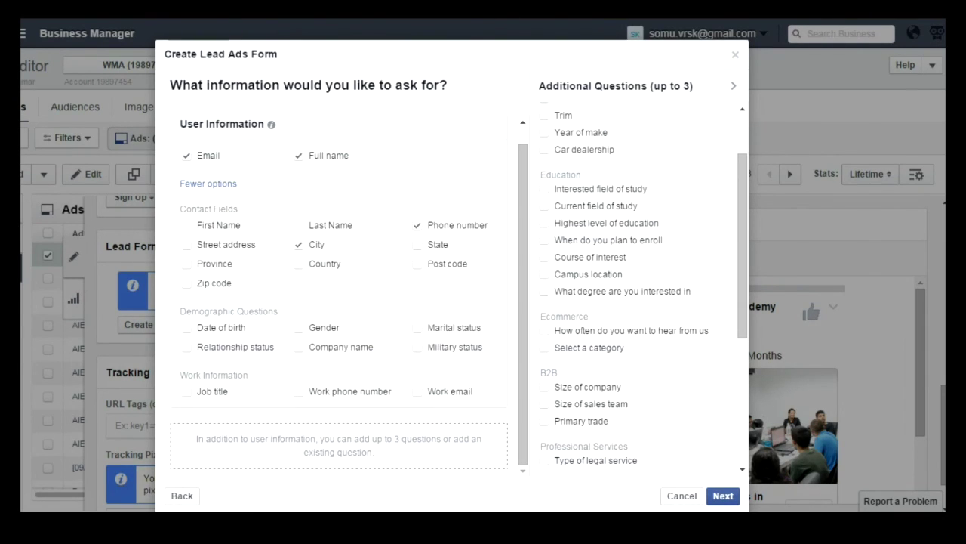
{"action": "mouse_move", "coordinate": [738, 263]}
{"action": "left_mouse_down"}
{"action": "mouse_move", "coordinate": [729, 392]}
{"action": "mouse_move", "coordinate": [740, 350]}
{"action": "mouse_move", "coordinate": [734, 211]}
{"action": "left_mouse_up"}
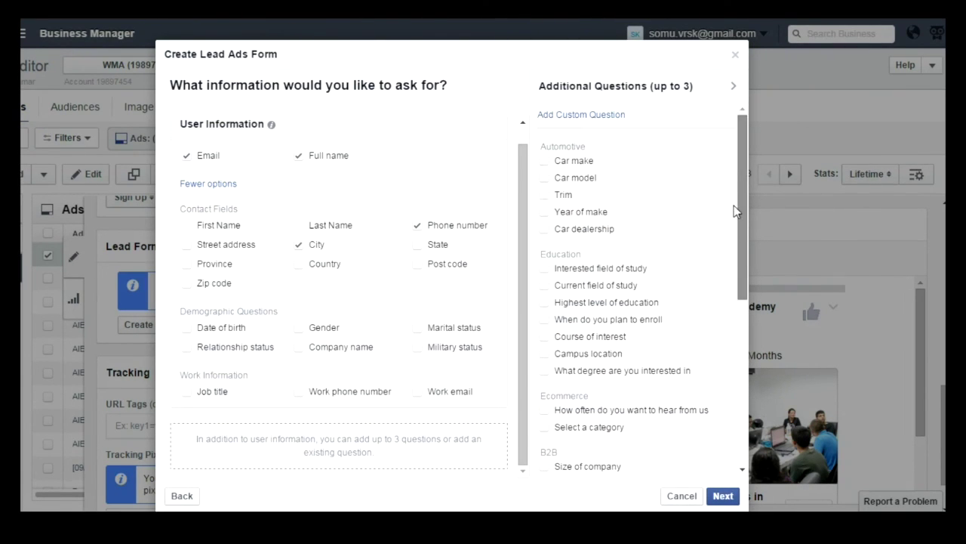
Add the custom question 'When do you plan to enroll?' to the lead form
{"action": "left_click", "coordinate": [589, 116]}
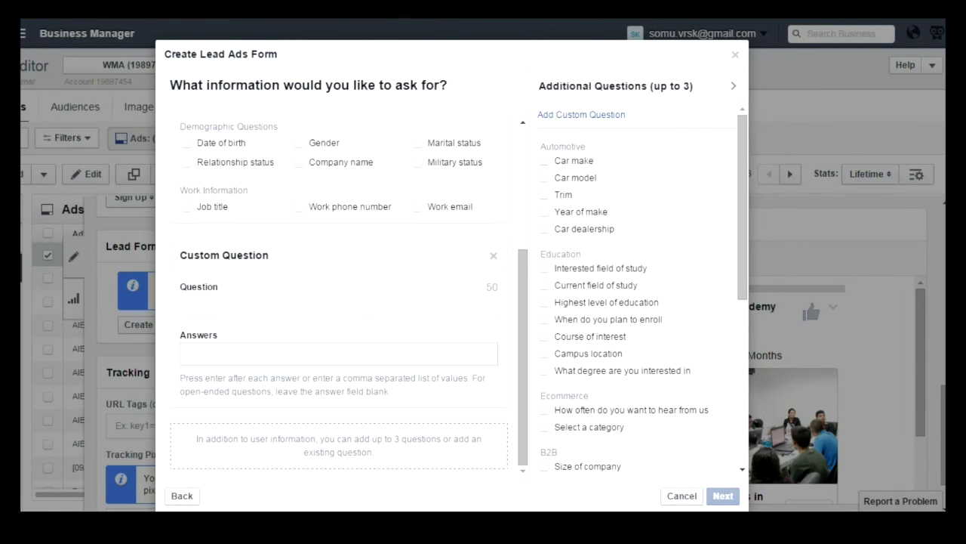
{"action": "left_click", "coordinate": [302, 314]}
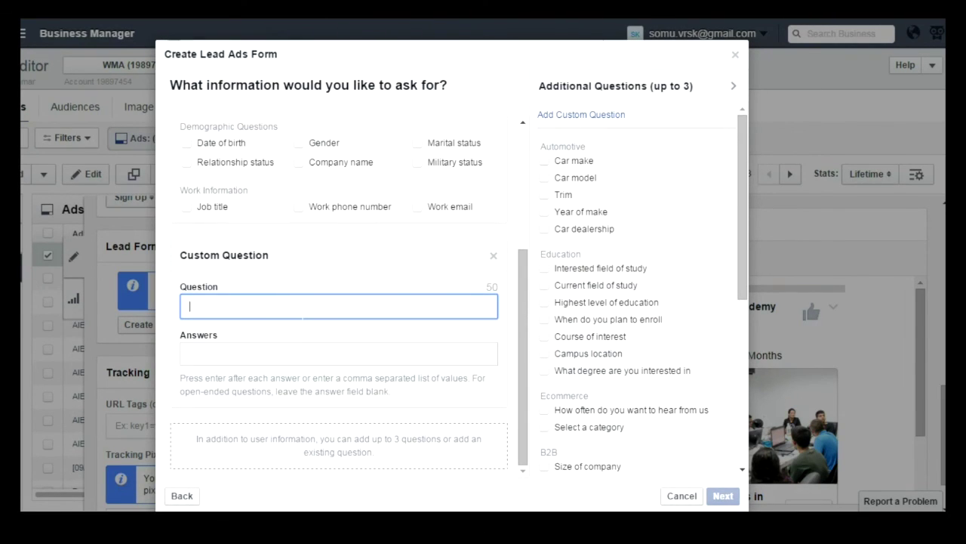
{"action": "left_click", "coordinate": [607, 319]}
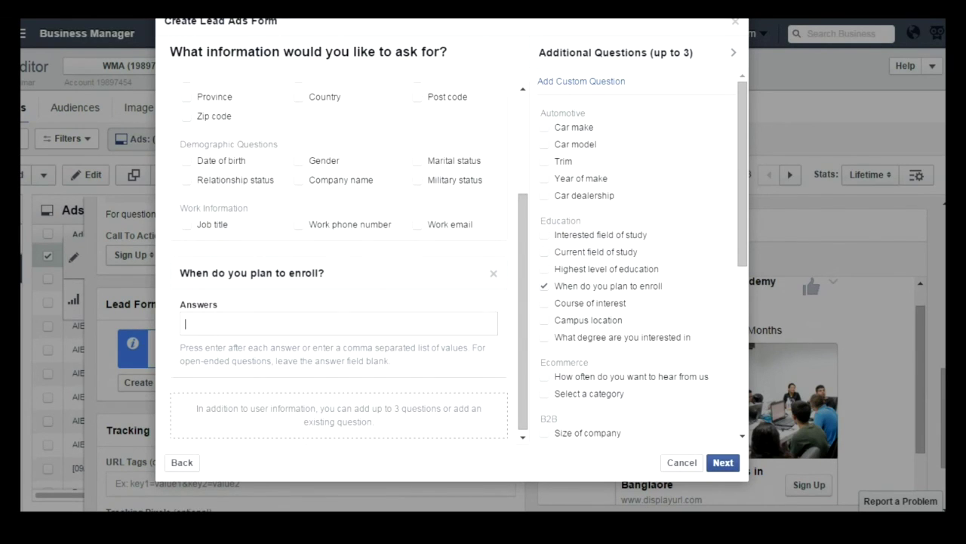
Enter the answers Immediately, 0-1Month, 2-3 Months and Not Yet Decided
{"action": "type", "text": "Immediately"}
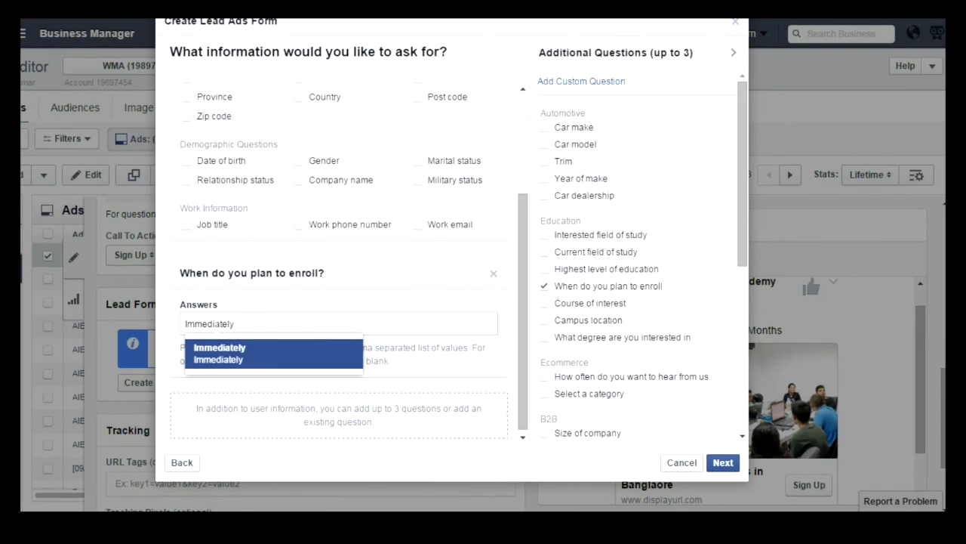
{"action": "key", "text": "Return"}
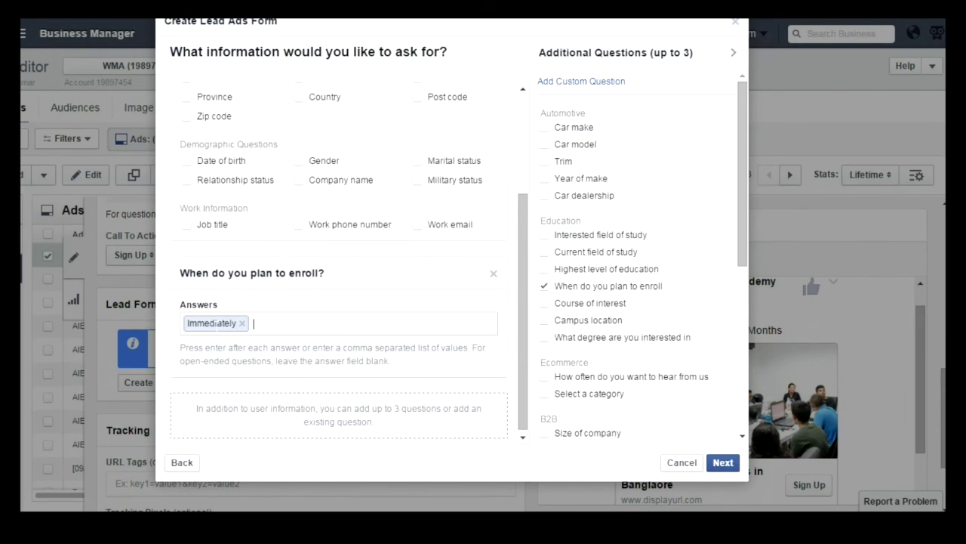
{"action": "type", "text": "0-1"}
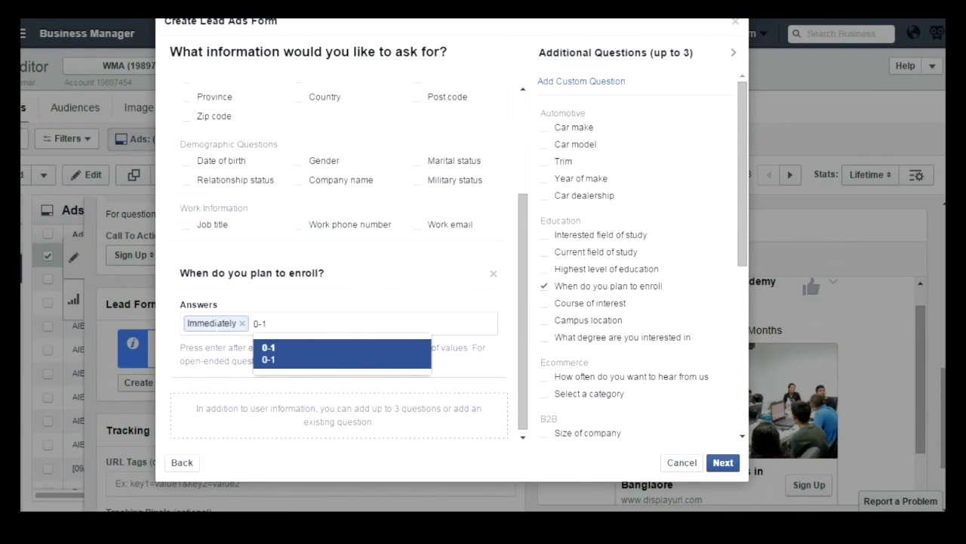
{"action": "type", "text": "Month"}
{"action": "key", "text": "Return"}
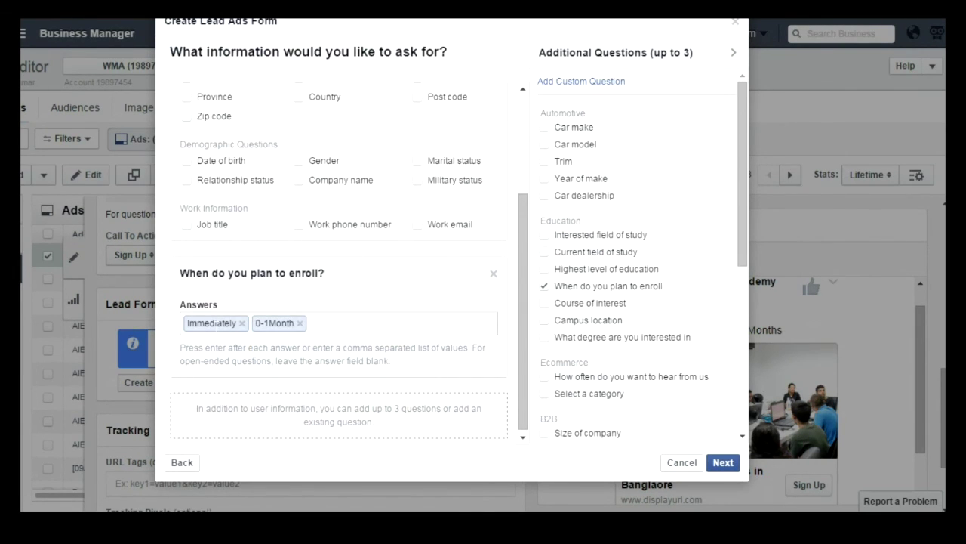
{"action": "type", "text": "2-4"}
{"action": "key", "text": "BackSpace"}
{"action": "type", "text": "3"}
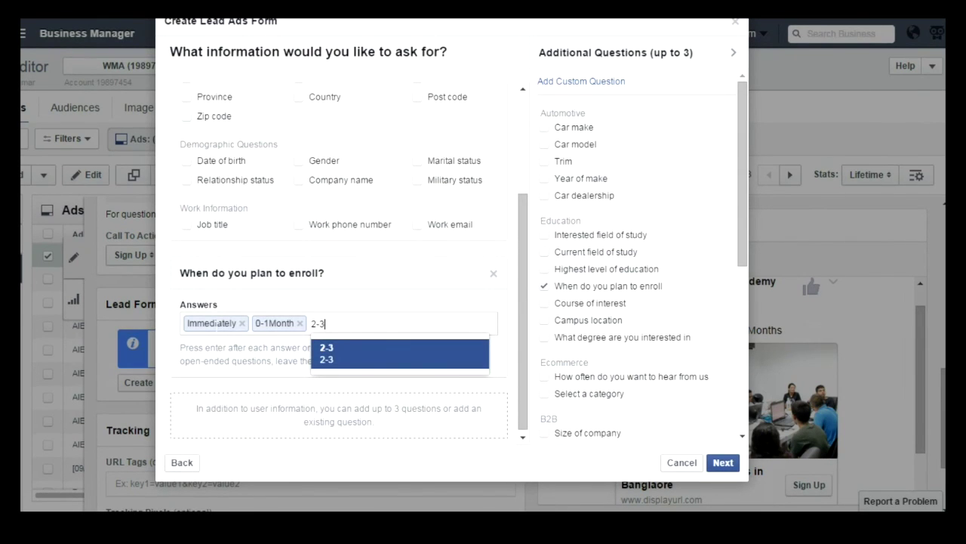
{"action": "type", "text": " Months"}
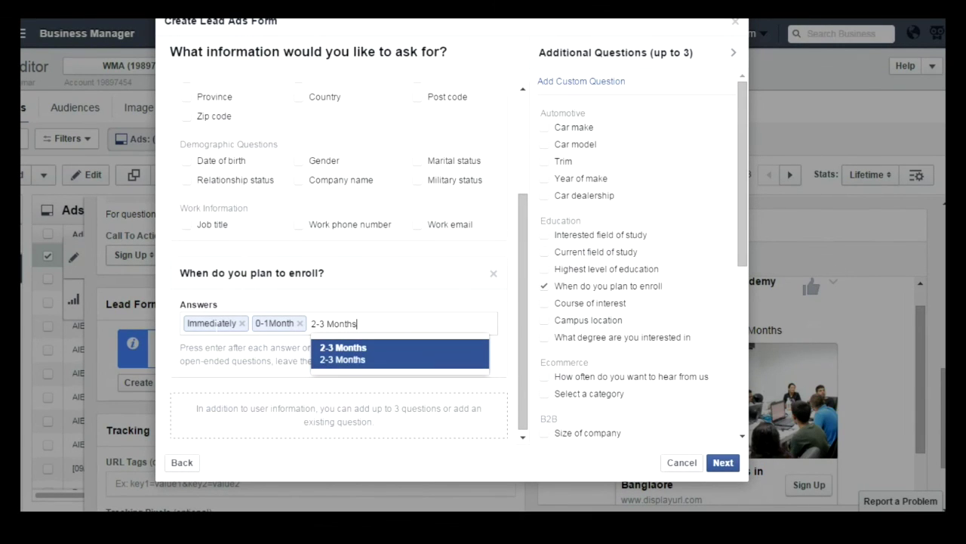
{"action": "key", "text": "Return"}
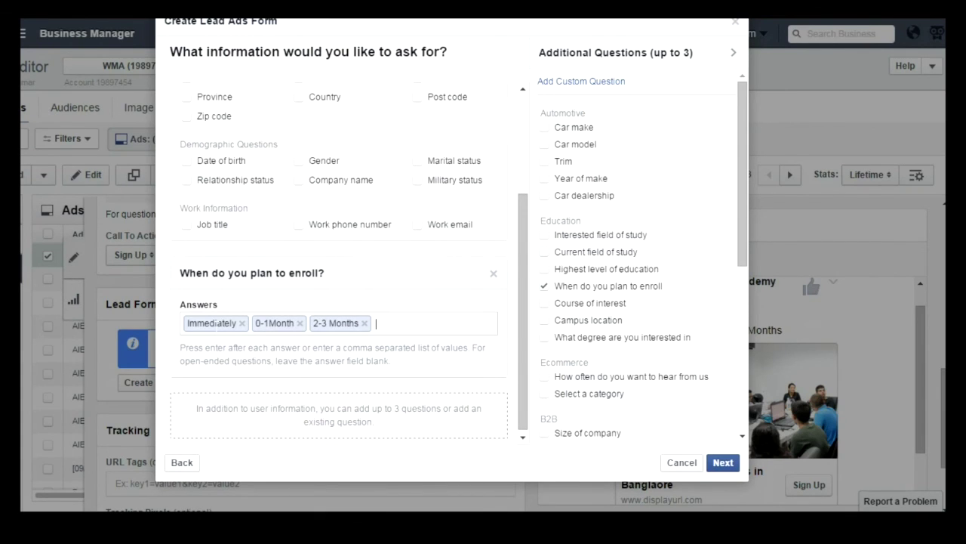
{"action": "type", "text": "Not"}
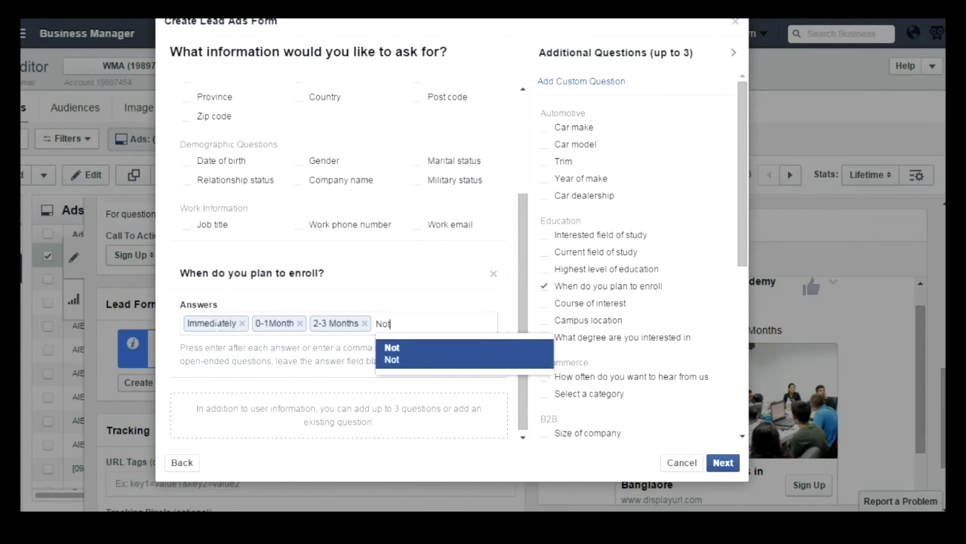
{"action": "type", "text": " Yet Decided"}
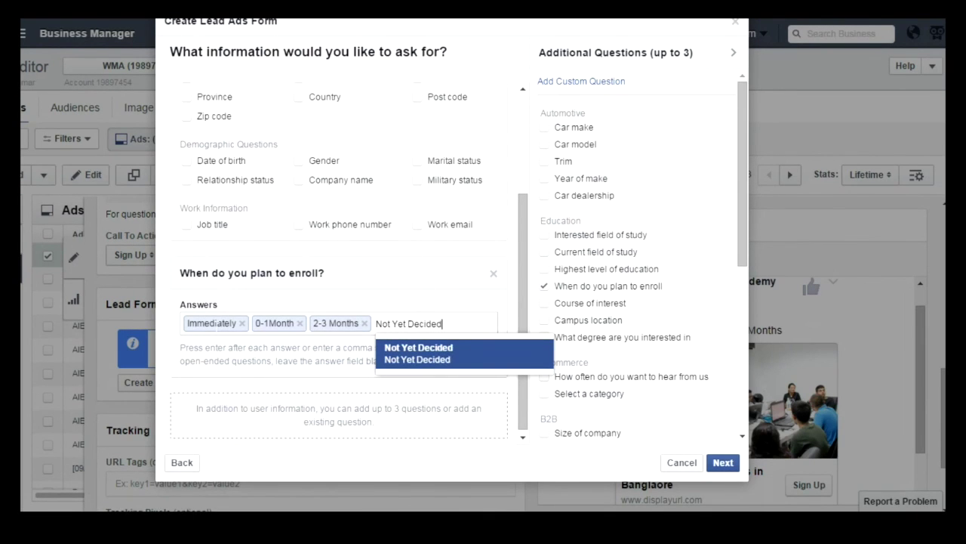
{"action": "key", "text": "Return"}
{"action": "scroll", "coordinate": [638, 257], "scroll_direction": "down", "scroll_amount": 5}
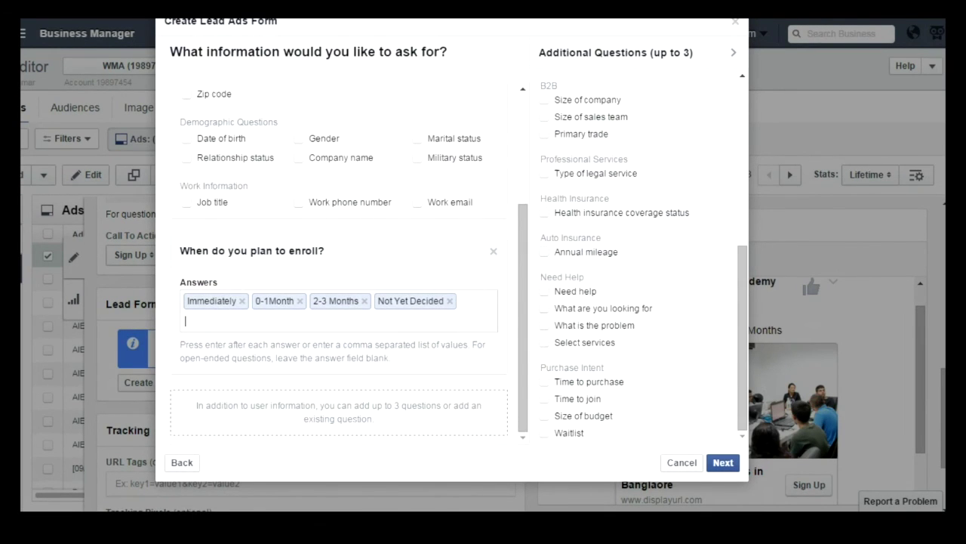
{"action": "left_click", "coordinate": [723, 463]}
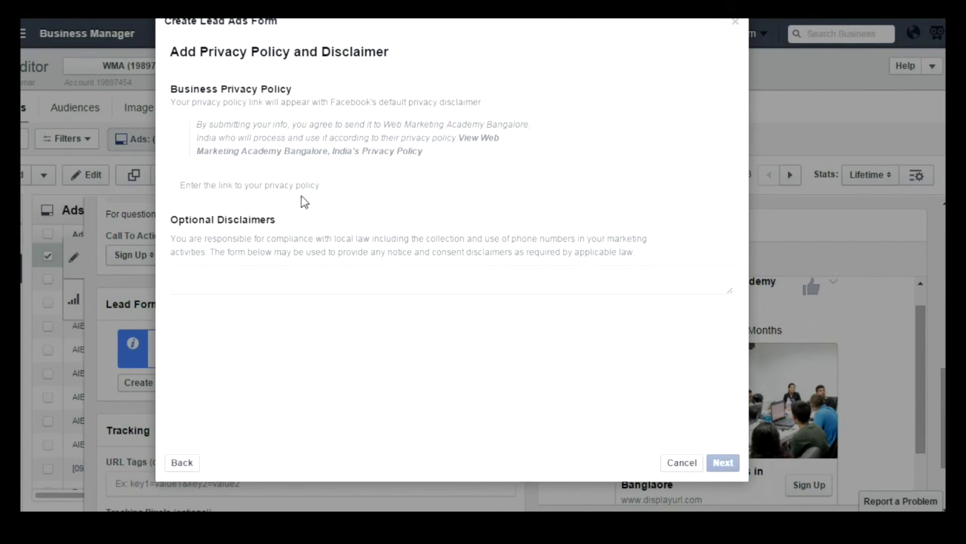
{"action": "left_click", "coordinate": [275, 186]}
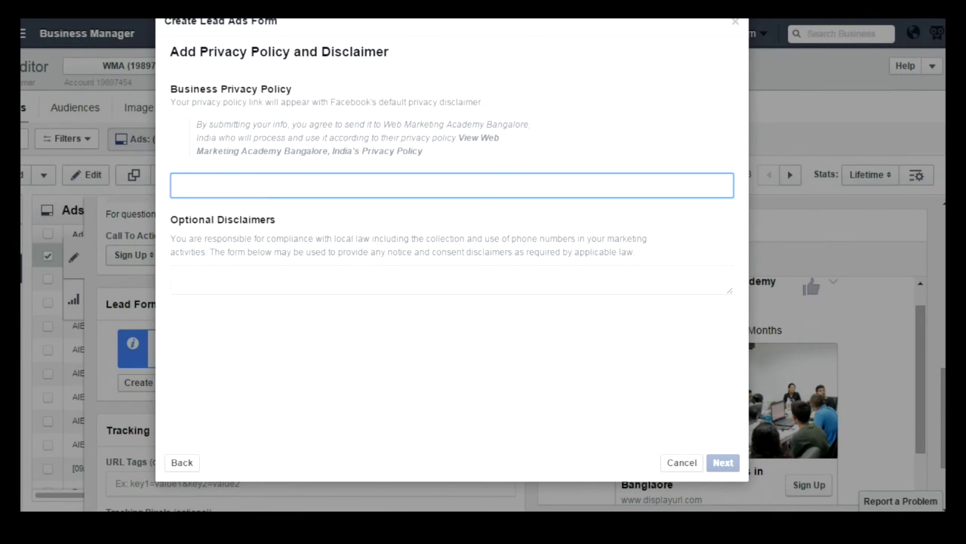
{"action": "type", "text": "www.webmarketingacademy.in"}
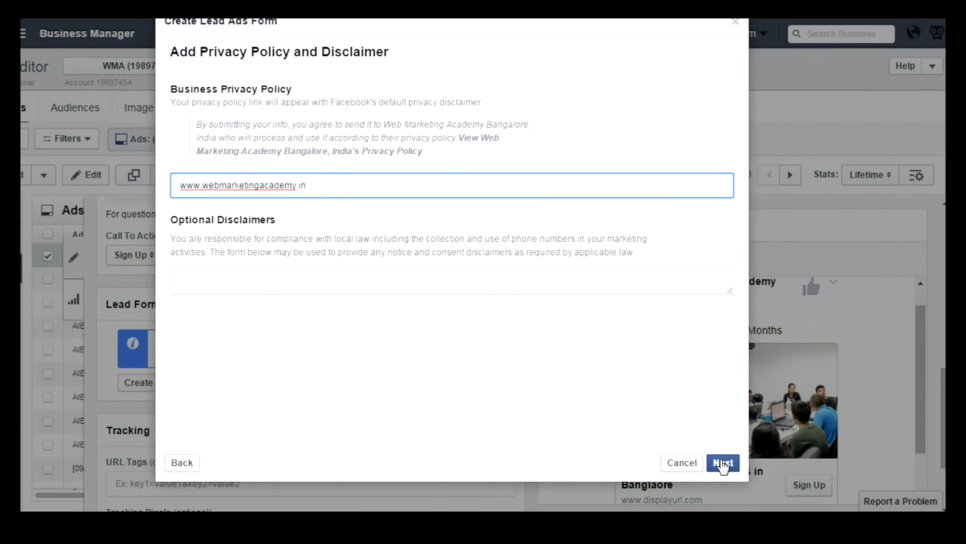
{"action": "left_click", "coordinate": [721, 464]}
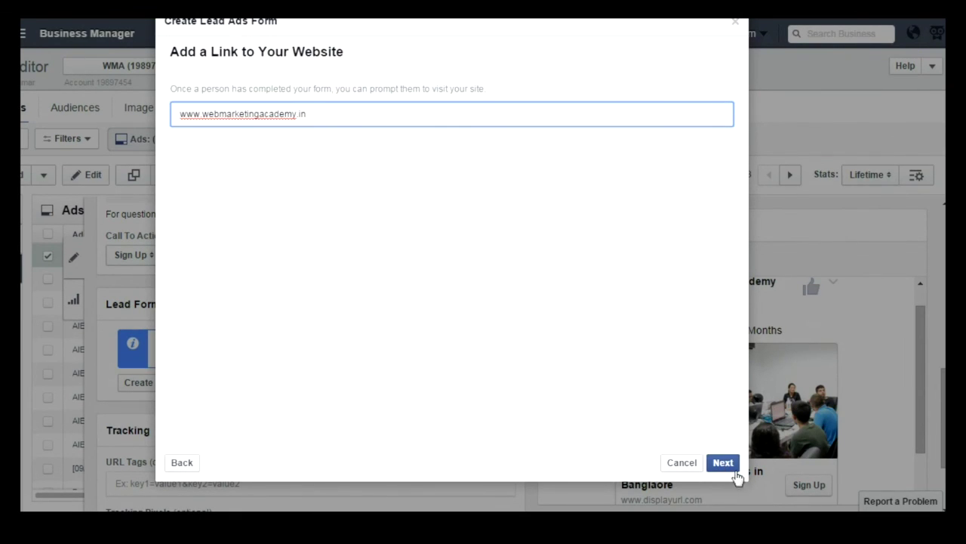
{"action": "left_click", "coordinate": [723, 464]}
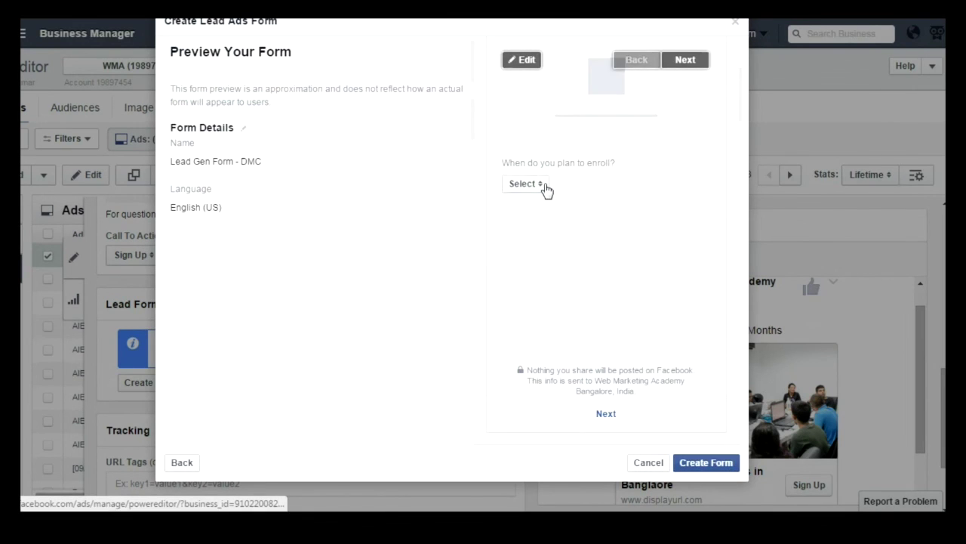
Review each preview page through to Phone number, then create 'Lead Gen Form - DMC' for the ad
{"action": "left_click", "coordinate": [543, 188]}
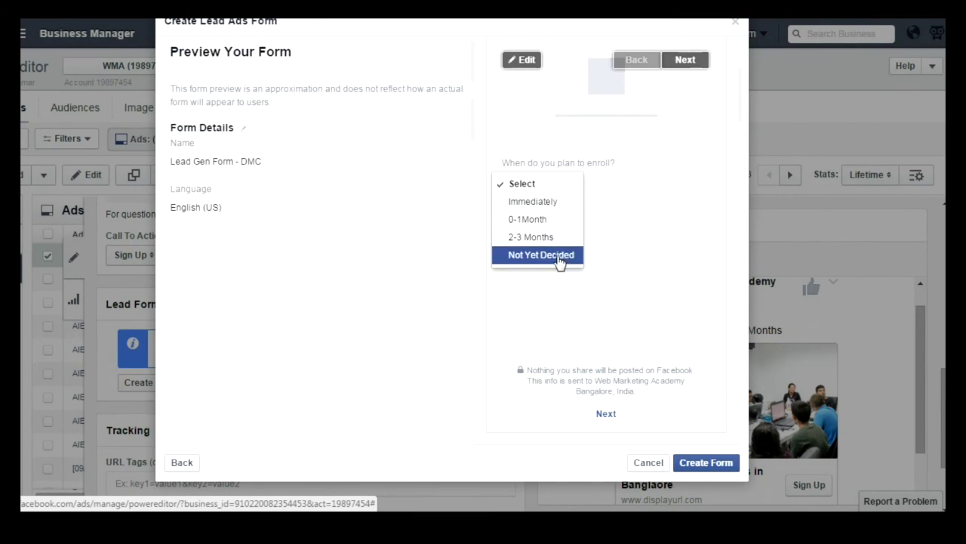
{"action": "left_click", "coordinate": [446, 249]}
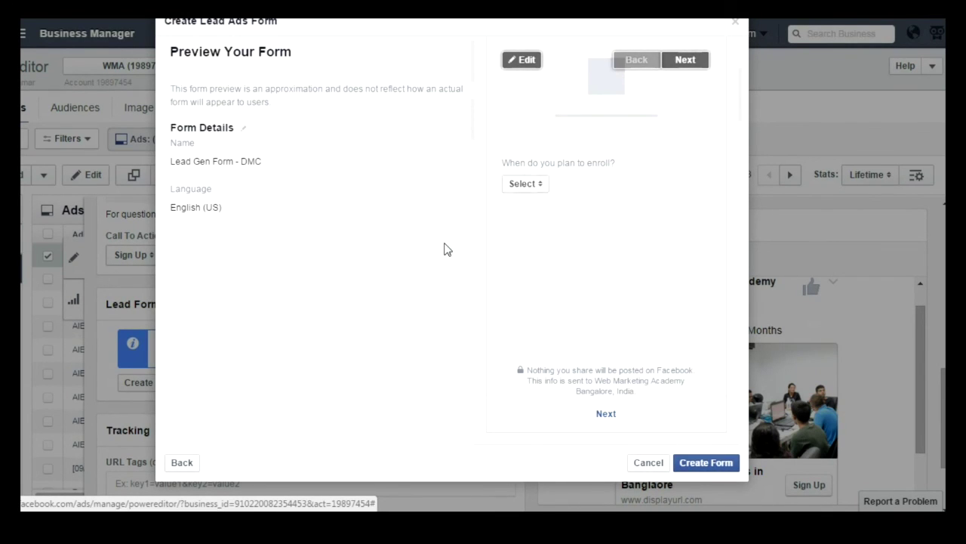
{"action": "left_click", "coordinate": [693, 65]}
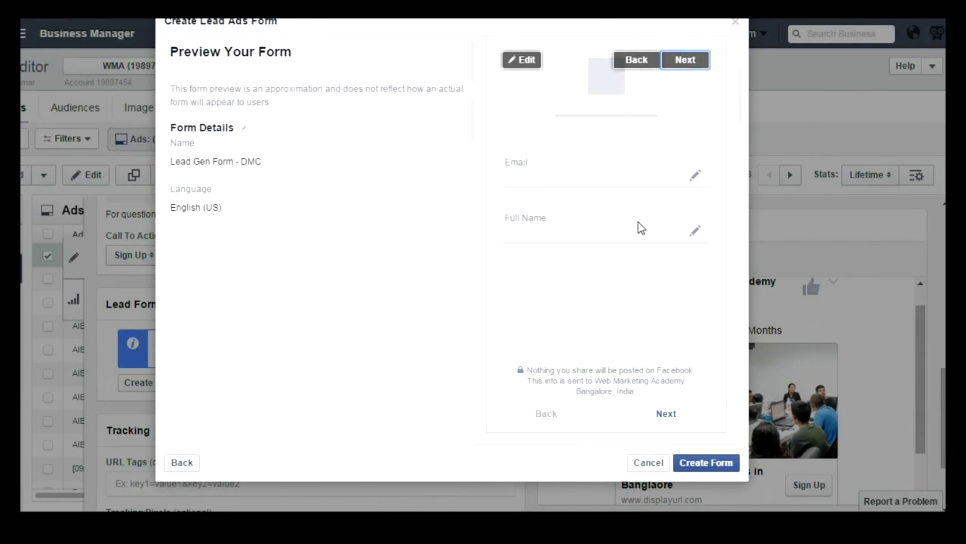
{"action": "left_click", "coordinate": [692, 67]}
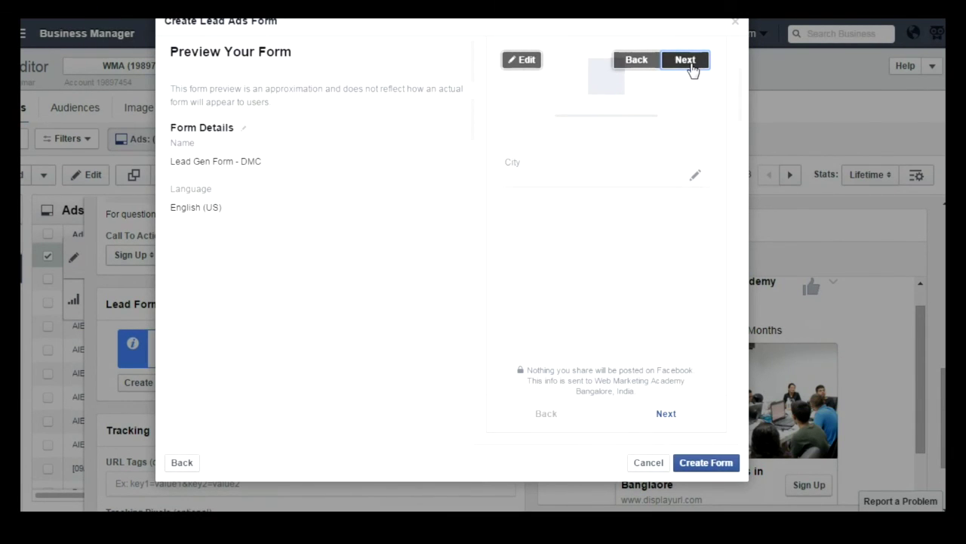
{"action": "left_click", "coordinate": [692, 67]}
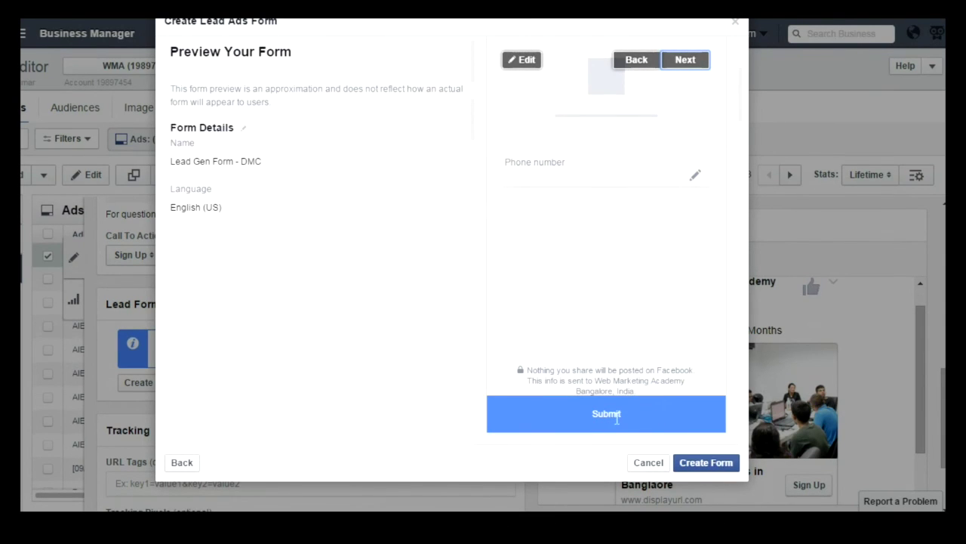
{"action": "left_click", "coordinate": [714, 463]}
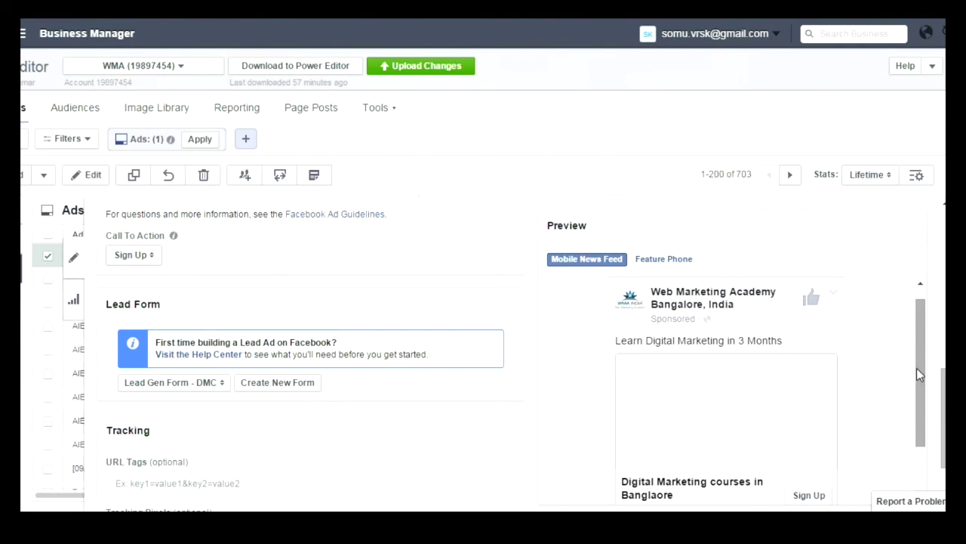
Switch the ad preview to Feature Phone, showing the classroom photo, headline and Sign Up link
{"action": "left_click_drag", "start_coordinate": [920, 367], "coordinate": [916, 422]}
{"action": "scroll", "coordinate": [921, 421], "scroll_direction": "down", "scroll_amount": 3}
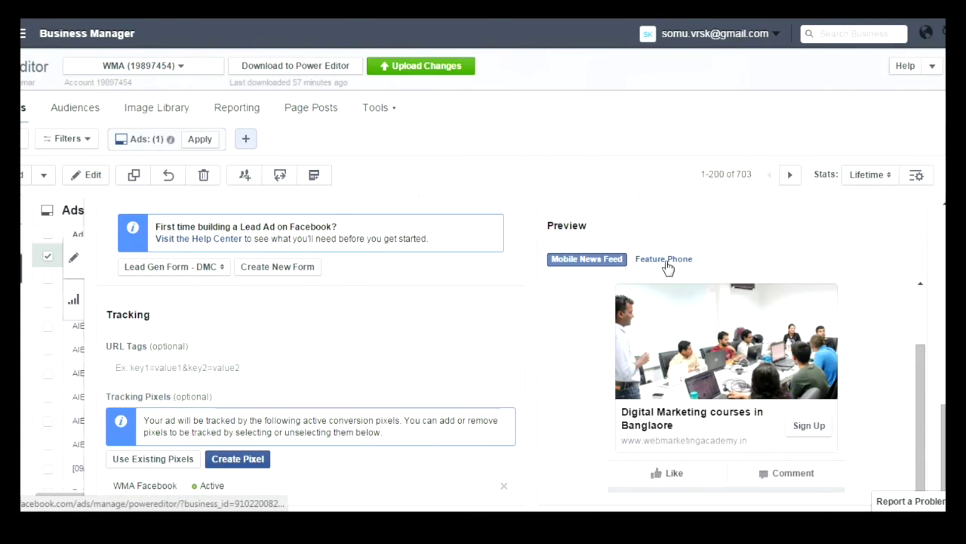
{"action": "left_click", "coordinate": [664, 260]}
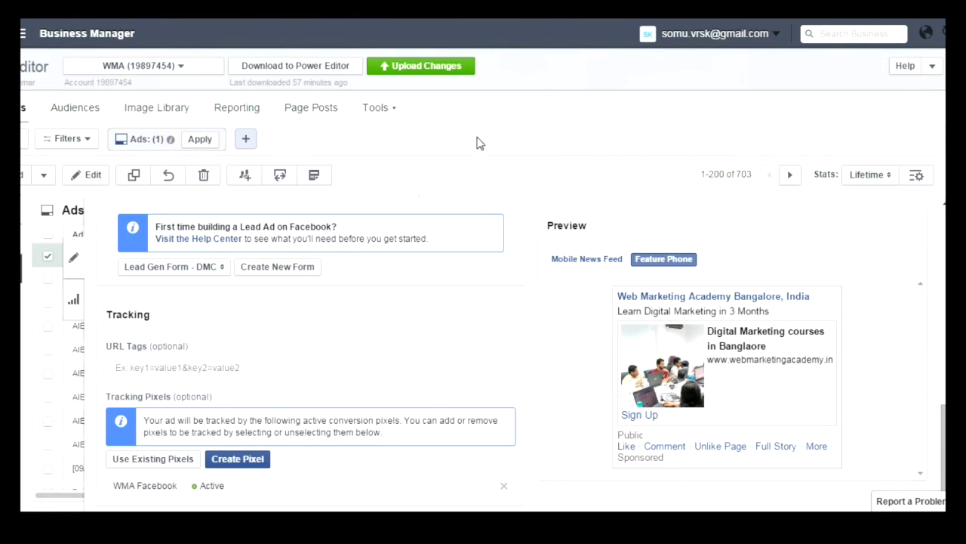
Upload Lead Gen Campaign WMA, confirming one new campaign, ad set and ad
{"action": "left_click", "coordinate": [425, 67]}
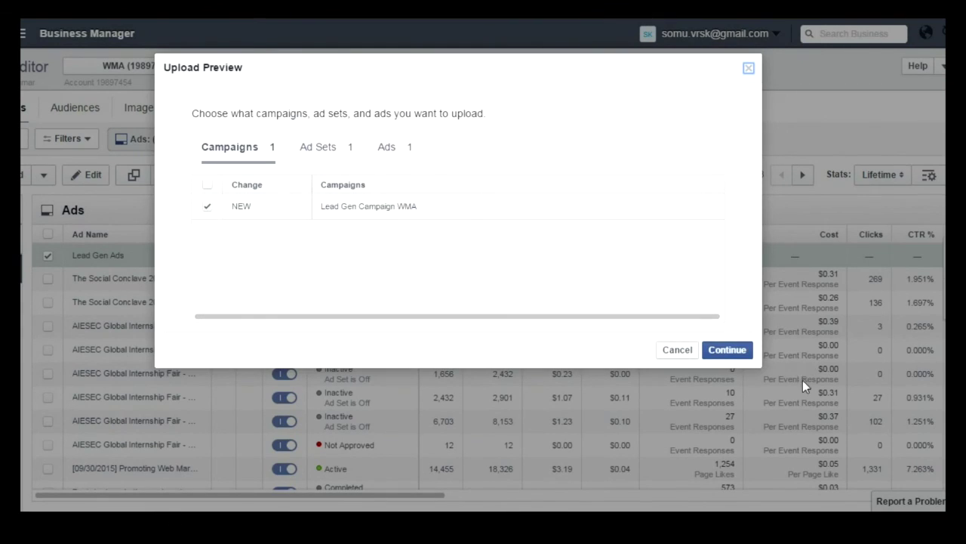
{"action": "left_click", "coordinate": [727, 349]}
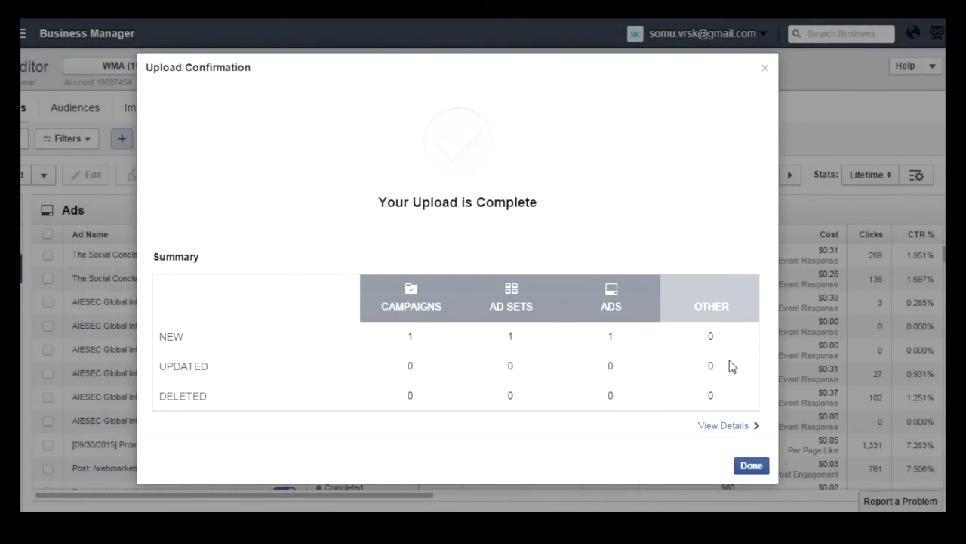
{"action": "left_click", "coordinate": [753, 466]}
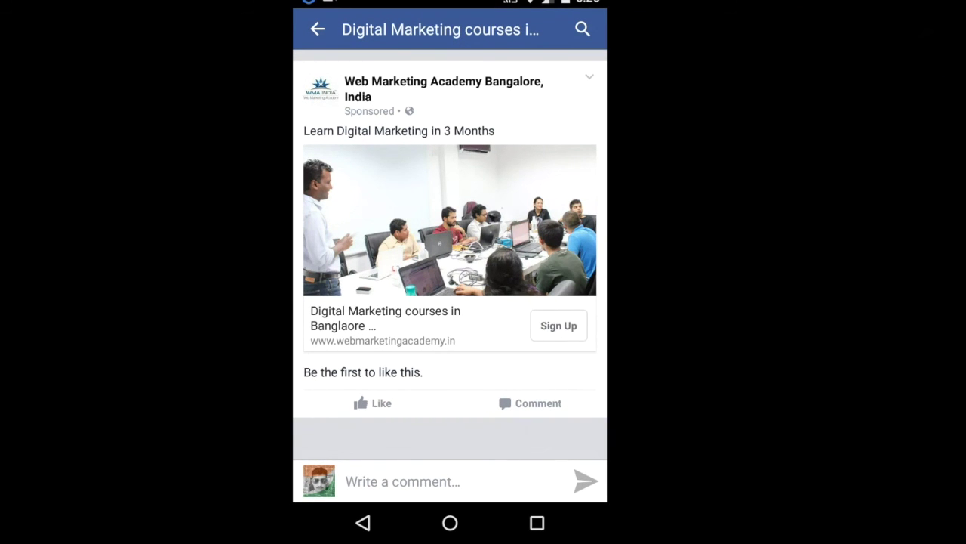
Submit a test lead from the ad's Sign Up form, answering Not Yet Decided and keeping prefilled contact details
{"action": "left_click", "coordinate": [559, 325]}
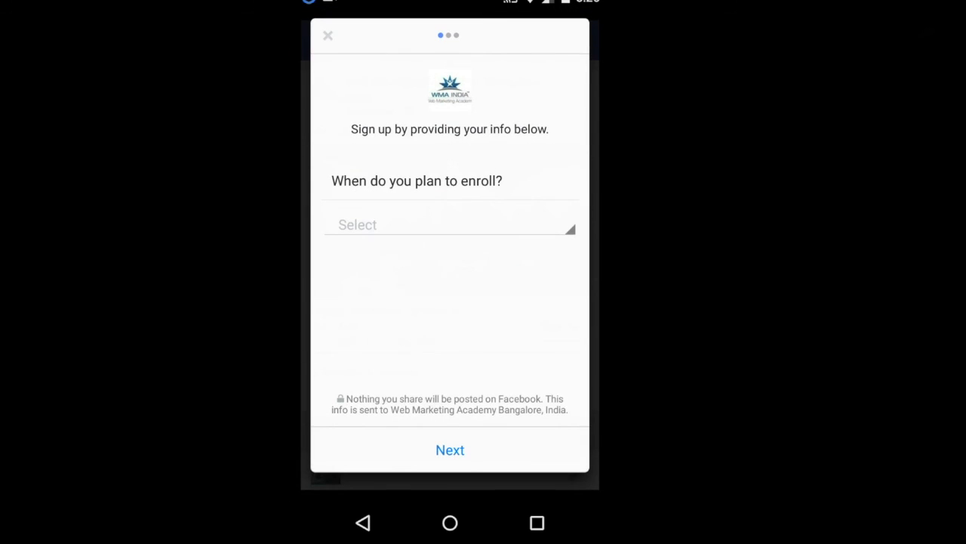
{"action": "left_click", "coordinate": [450, 224]}
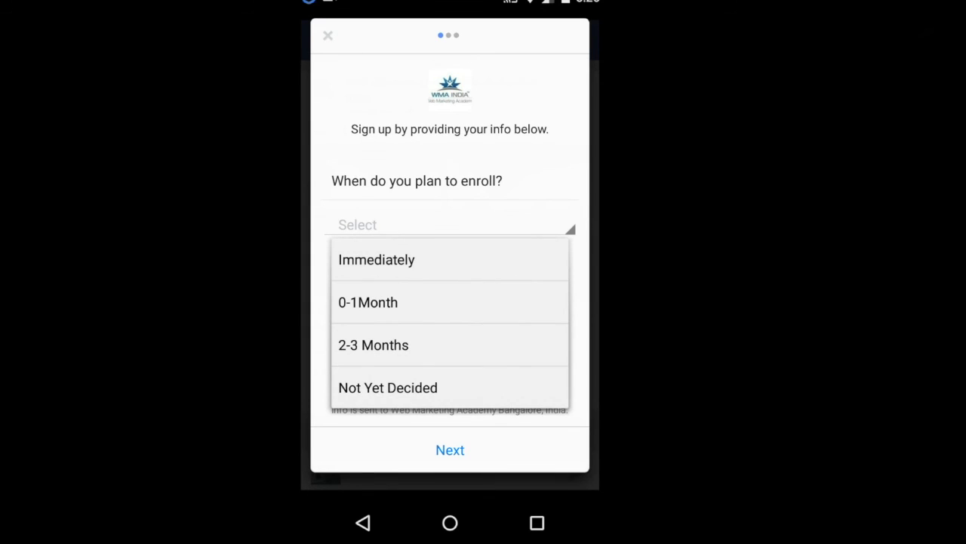
{"action": "left_click", "coordinate": [388, 388]}
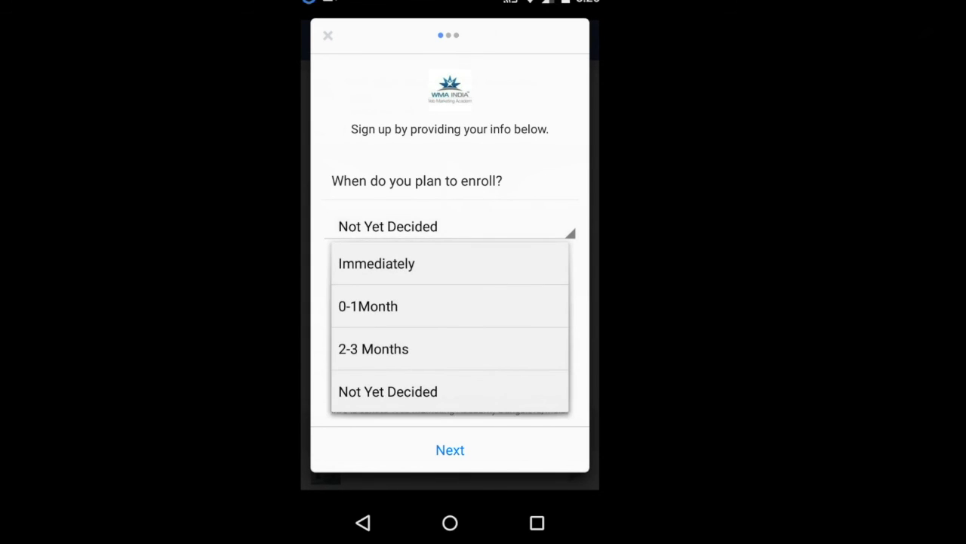
{"action": "left_click", "coordinate": [368, 306]}
{"action": "left_click", "coordinate": [450, 450]}
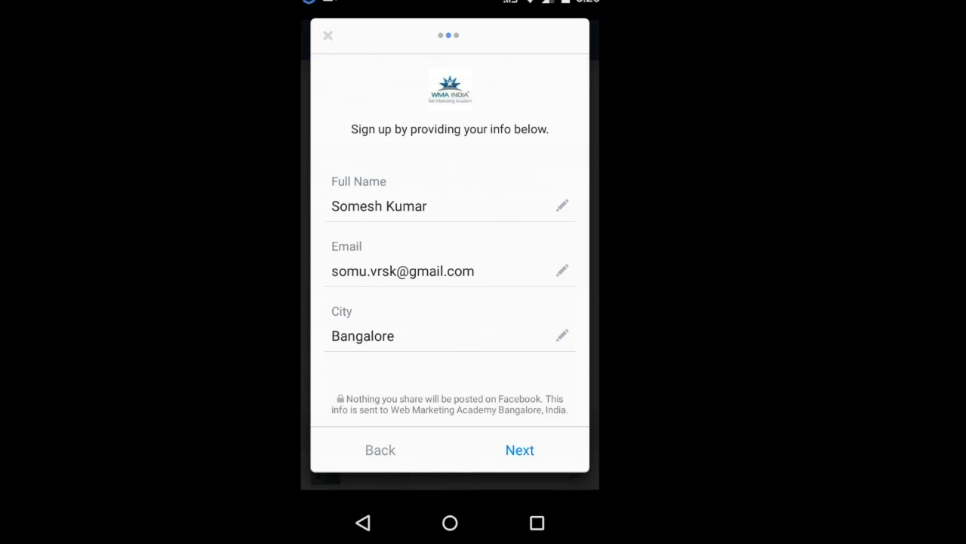
{"action": "left_click", "coordinate": [520, 449]}
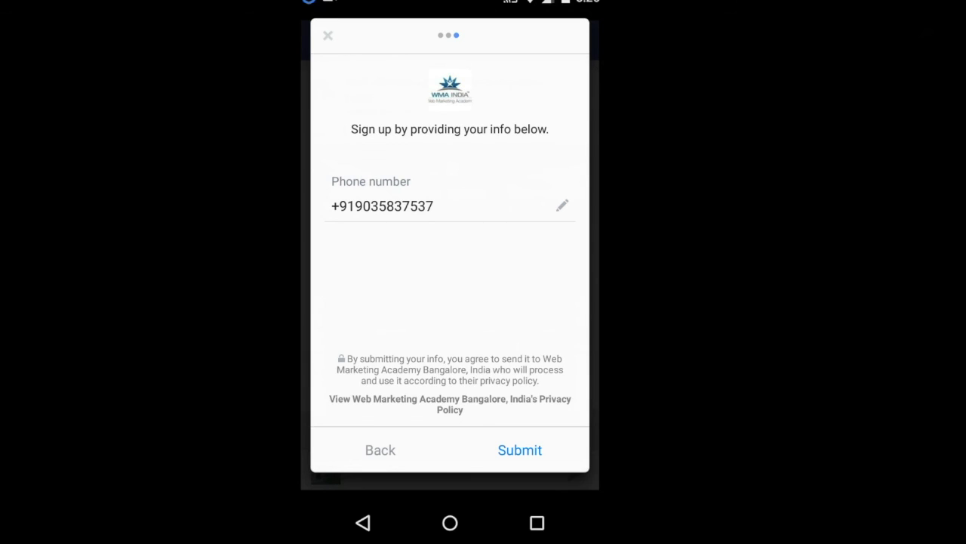
{"action": "left_click", "coordinate": [520, 449]}
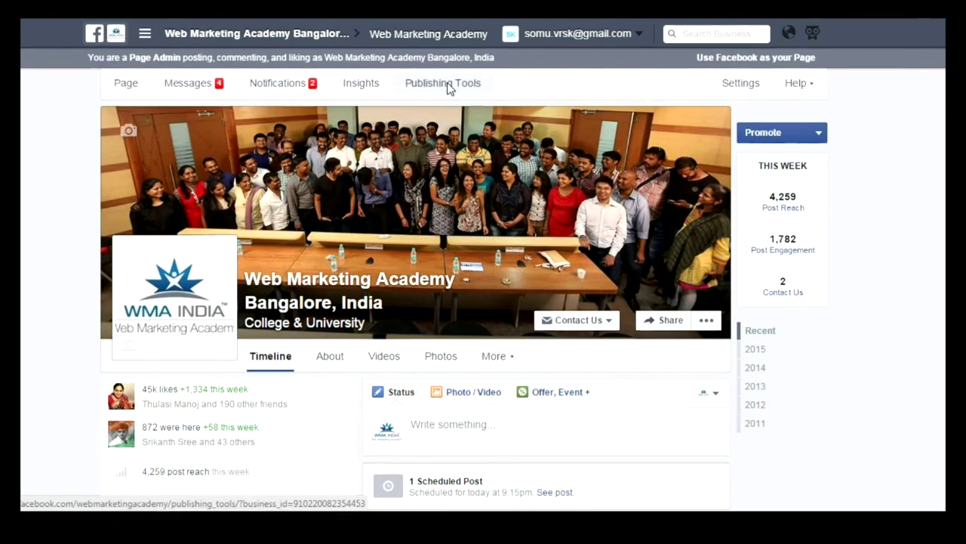
Download the leads CSV for Lead Gen Form - DMC from the page's Forms Library
{"action": "left_click", "coordinate": [447, 88]}
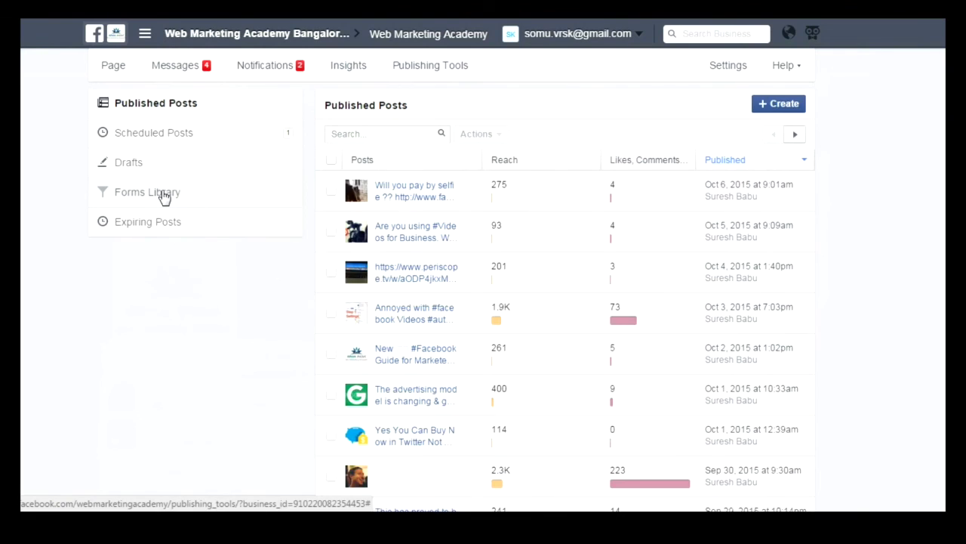
{"action": "left_click", "coordinate": [161, 192]}
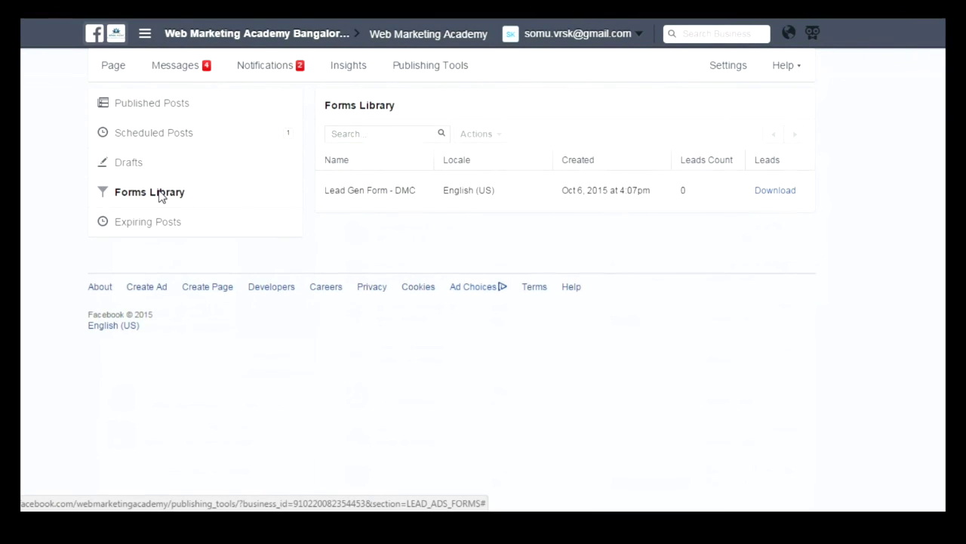
{"action": "left_click", "coordinate": [777, 191]}
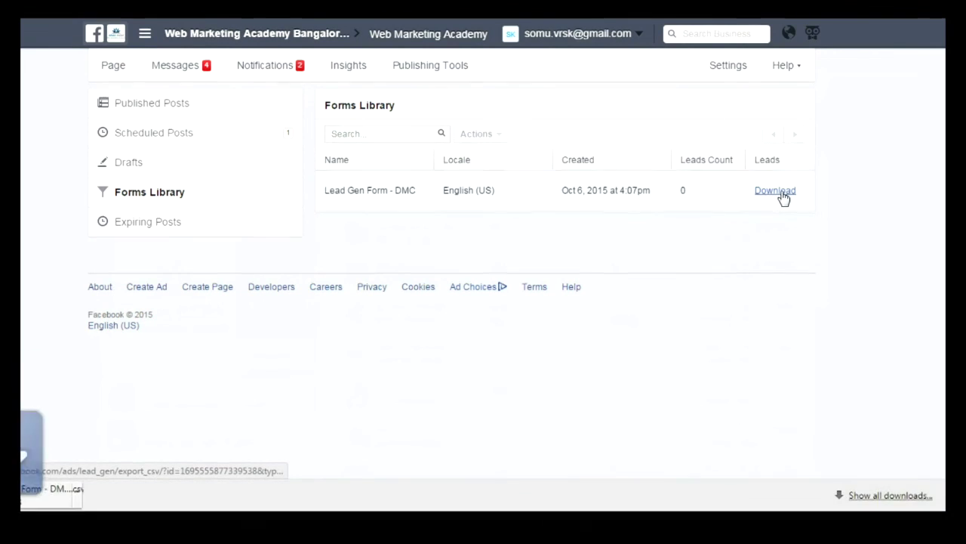